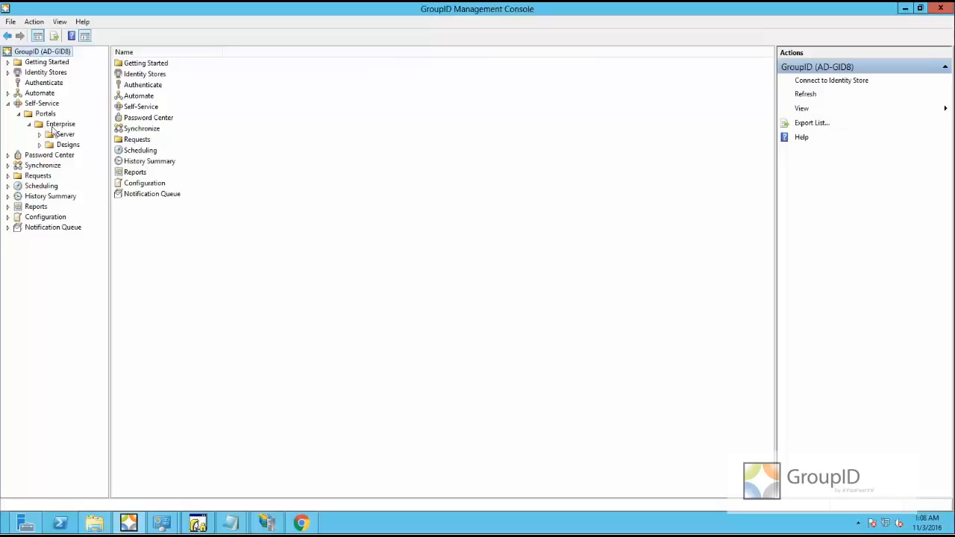
Collapse Self-Service and launch the Authenticate node's Admin Panel in the browser
click(60, 125)
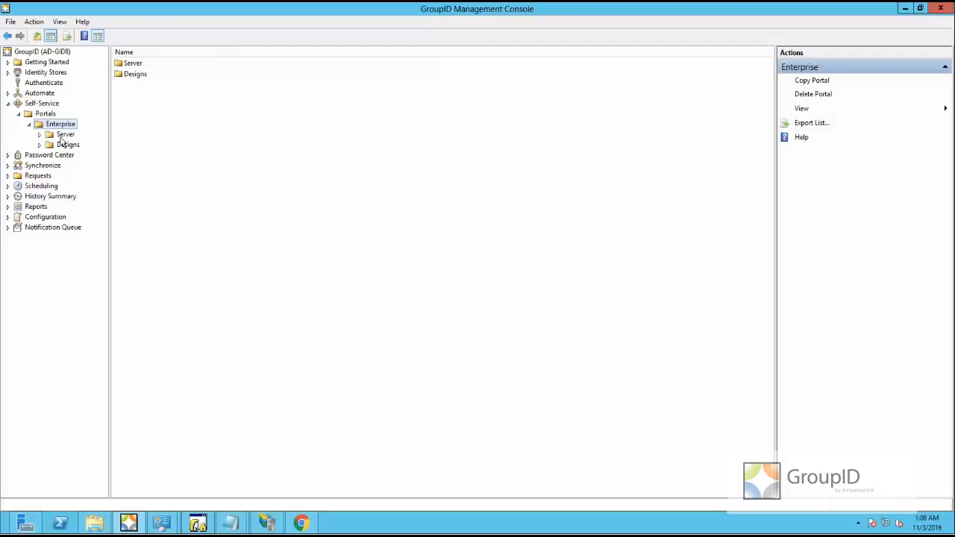
click(8, 103)
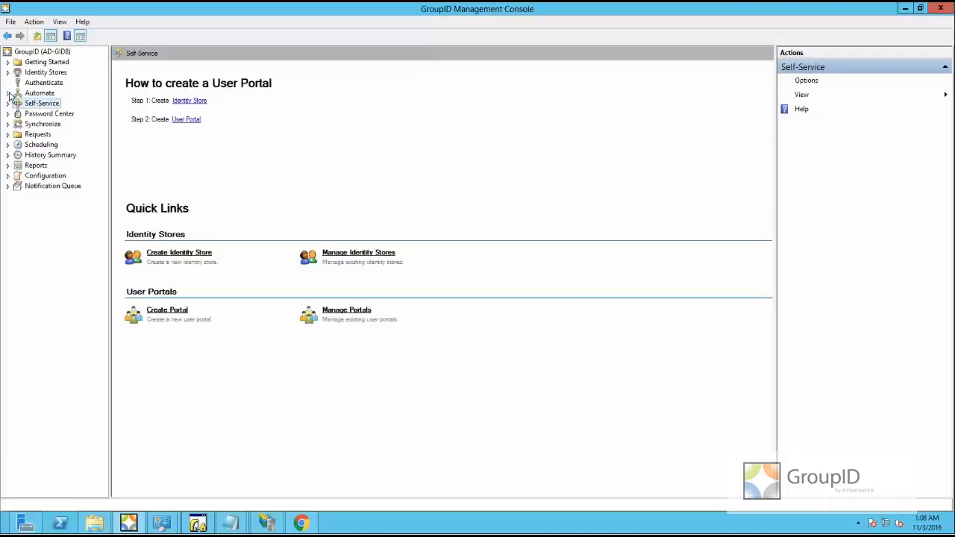
click(41, 84)
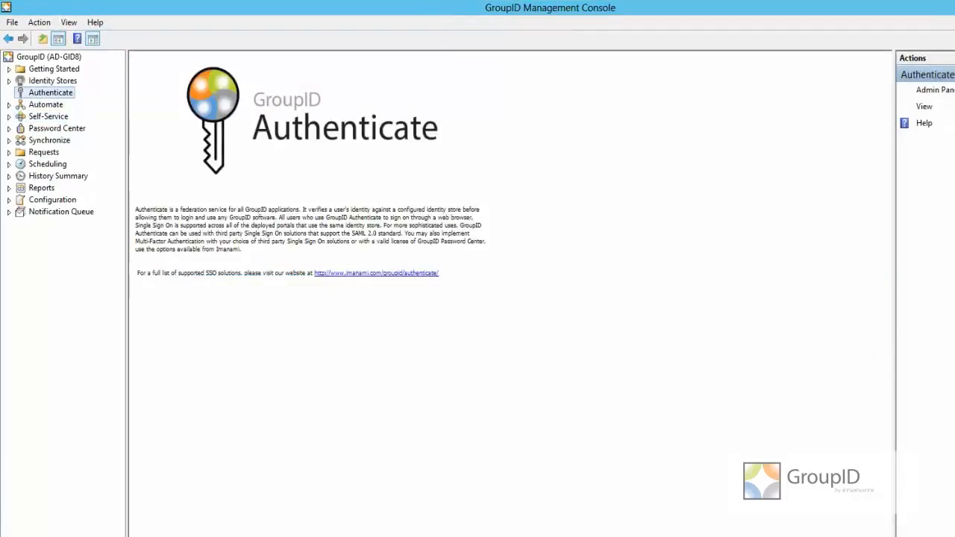
click(938, 91)
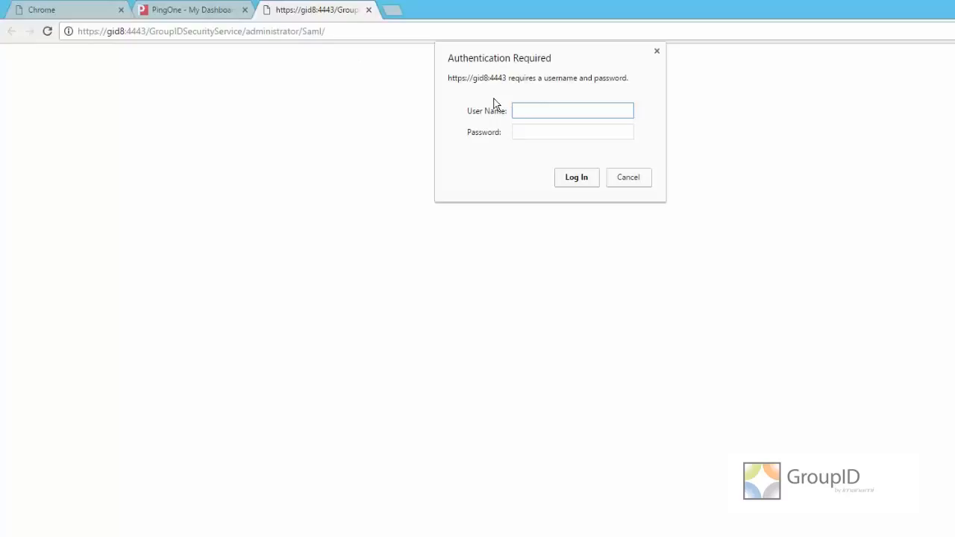
Sign in with the administrator's user name and password, then close the blank browser tab
click(478, 536)
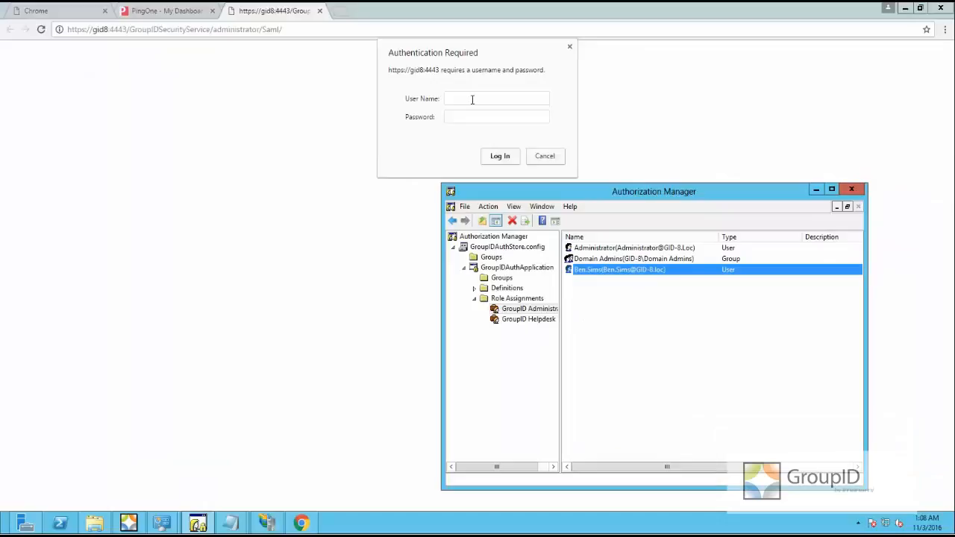
click(472, 99)
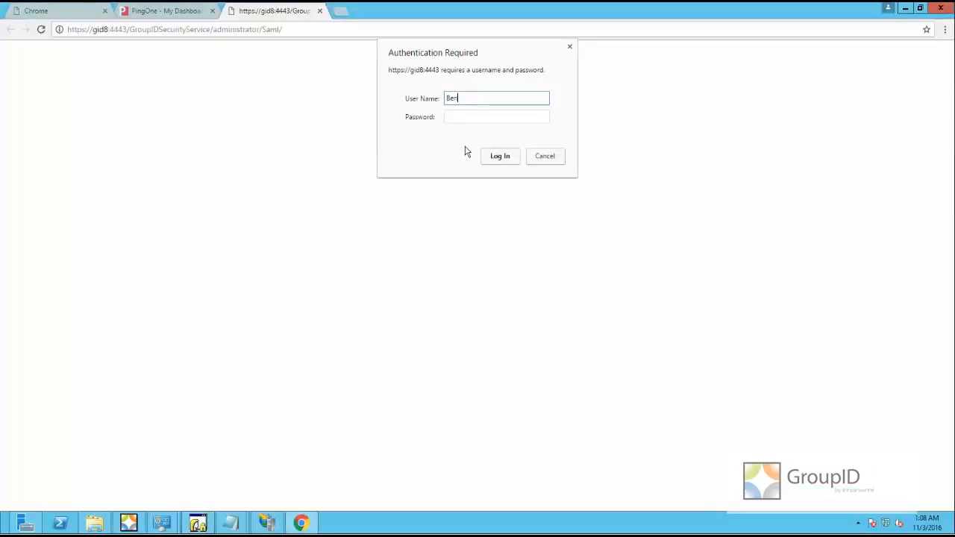
key(Tab)
text(******)
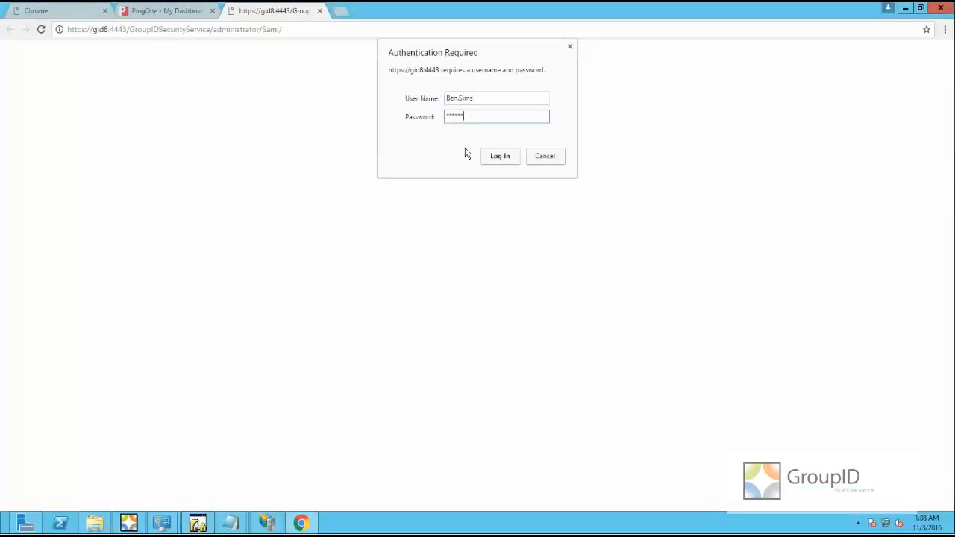
key(Return)
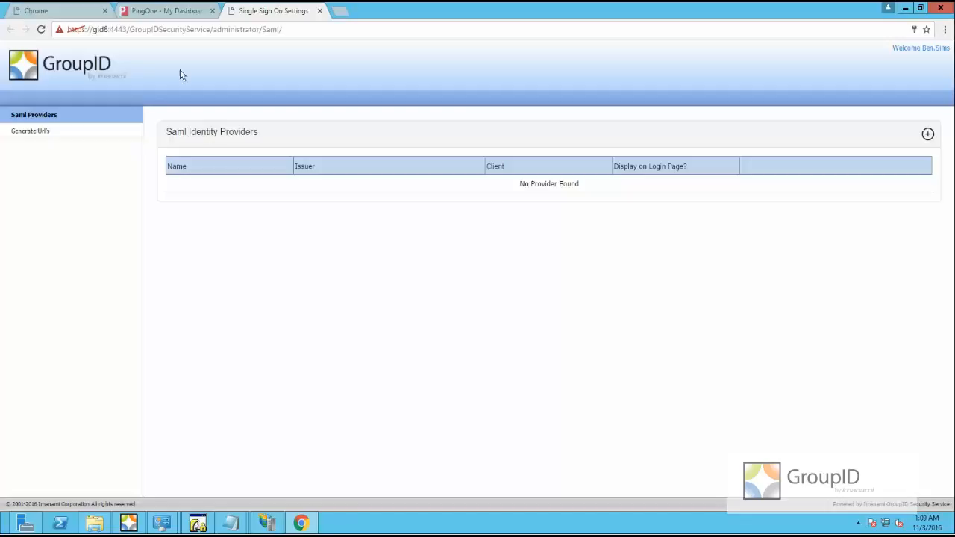
click(106, 12)
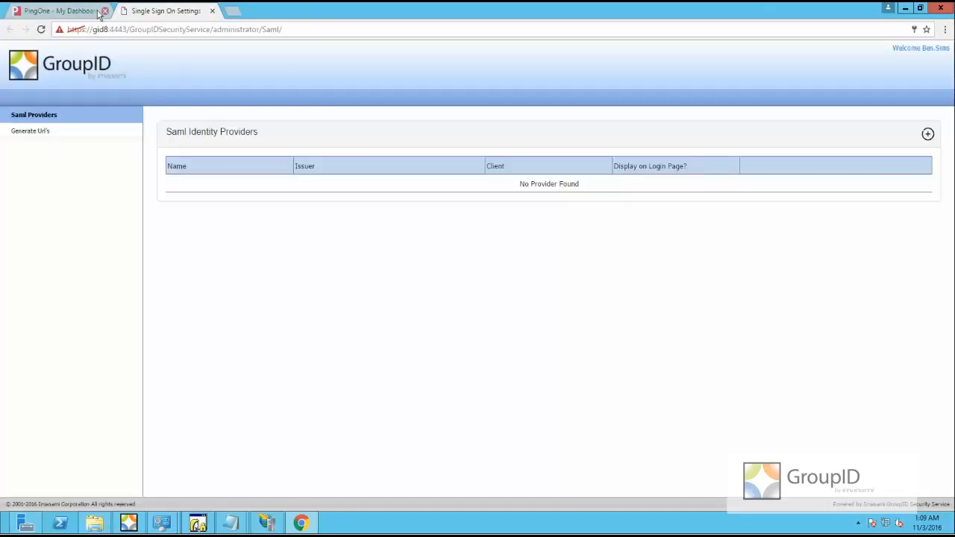
Create a new PingOne SAML application named 'Imanami GroupID App1'
click(82, 11)
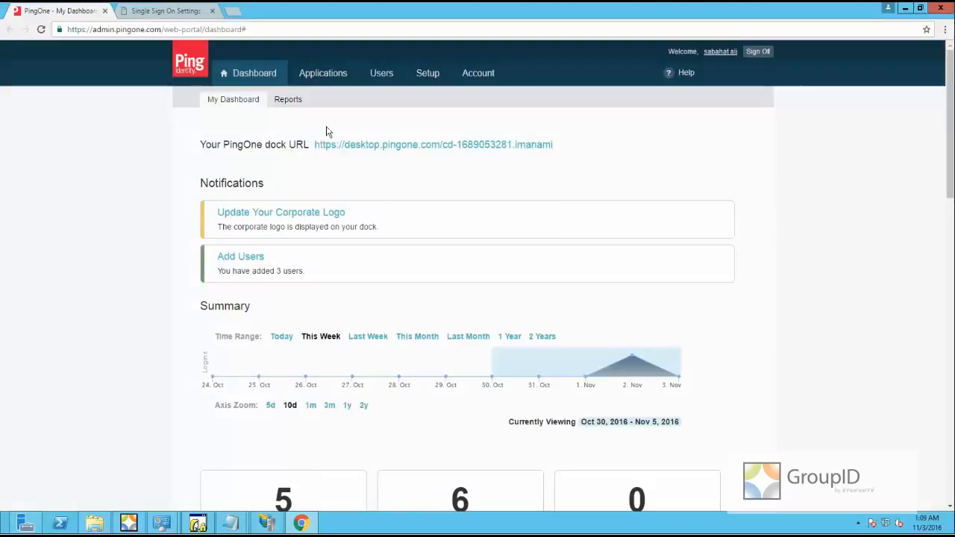
click(325, 75)
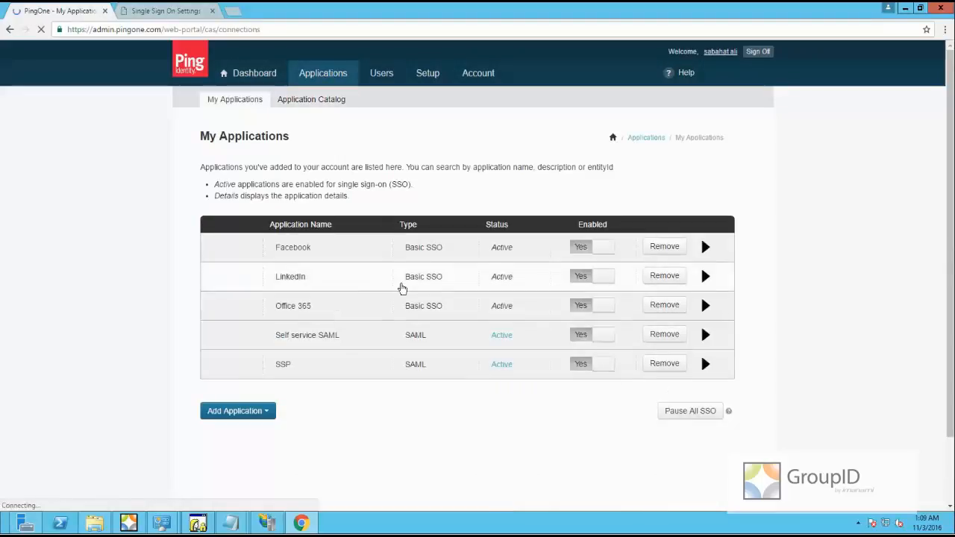
click(245, 413)
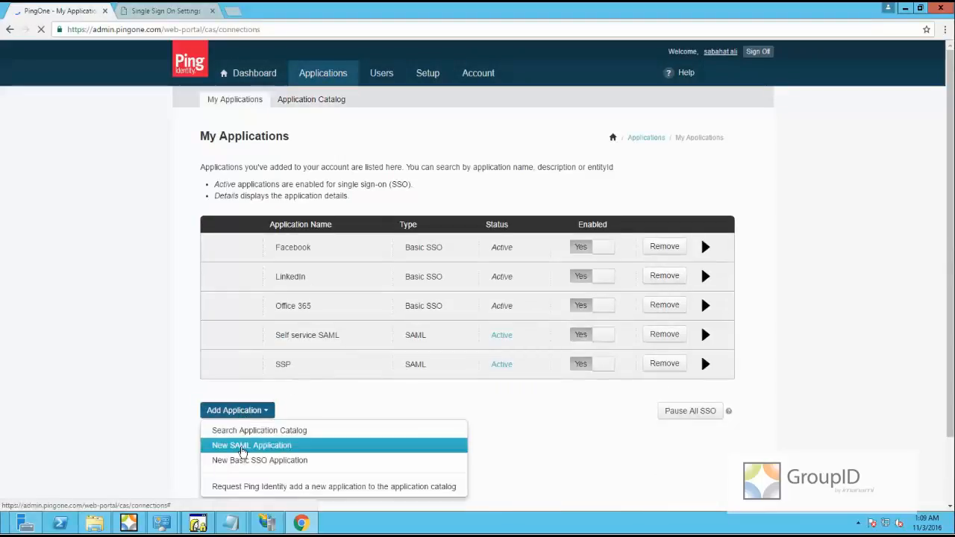
click(243, 447)
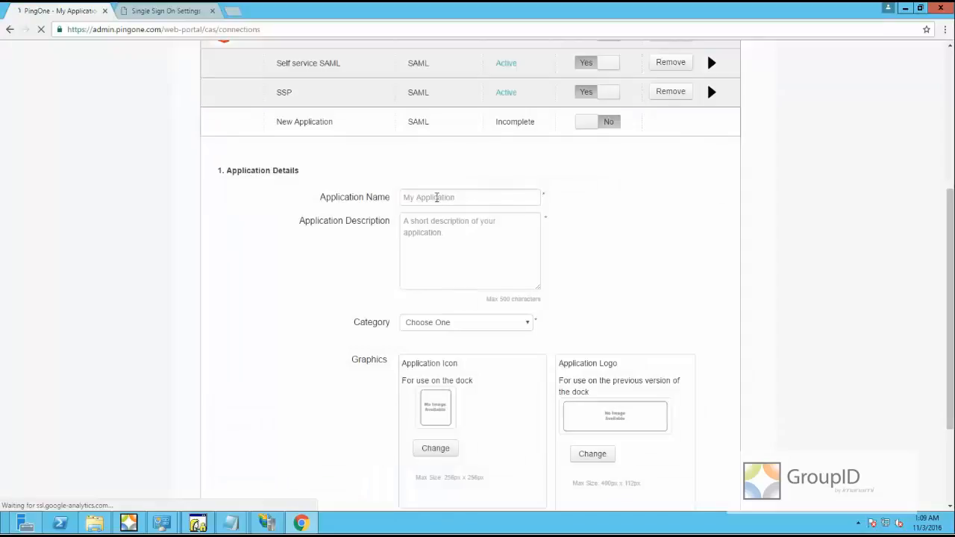
click(437, 197)
text(Imanami GroupID)
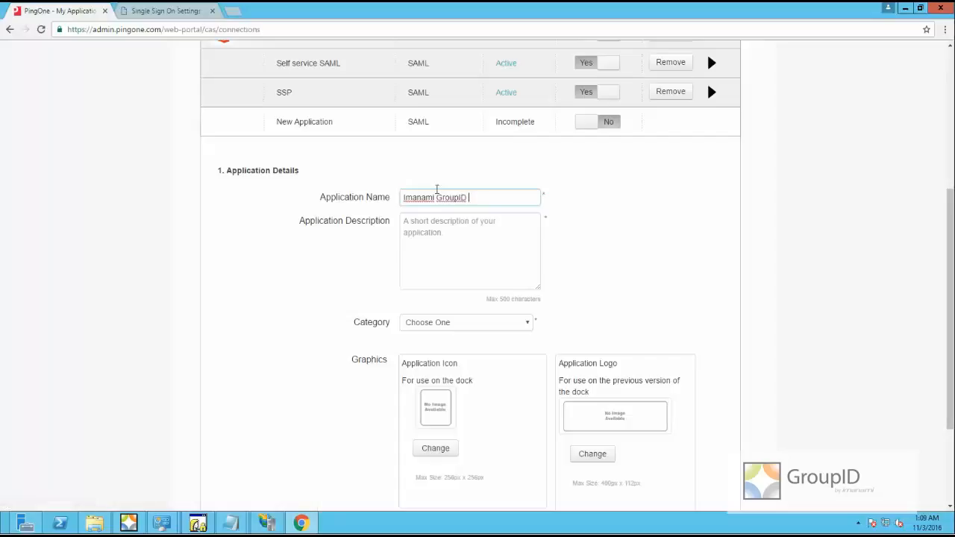
text( App1)
Describe it as the GroupID Self-Service Portal "Enterprise", set category Information Technology, and continue
key(Tab)
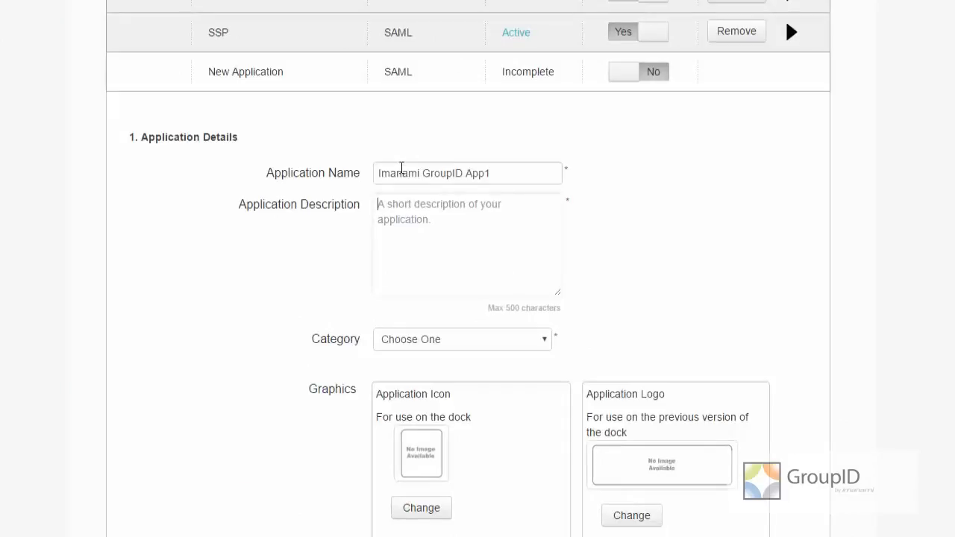
text(Group)
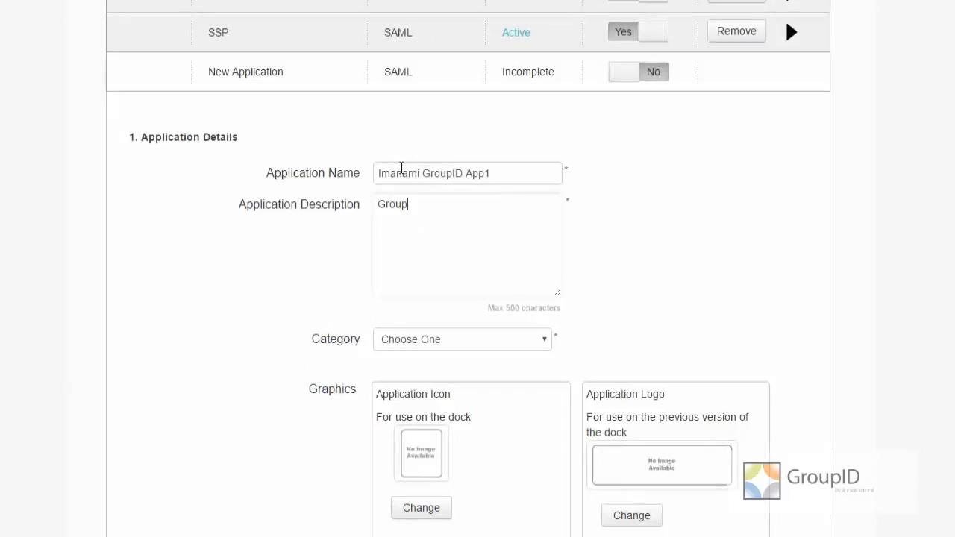
text(ID)
key(BackSpace)
key(BackSpace)
key(BackSpace)
text(ID Self-Service )
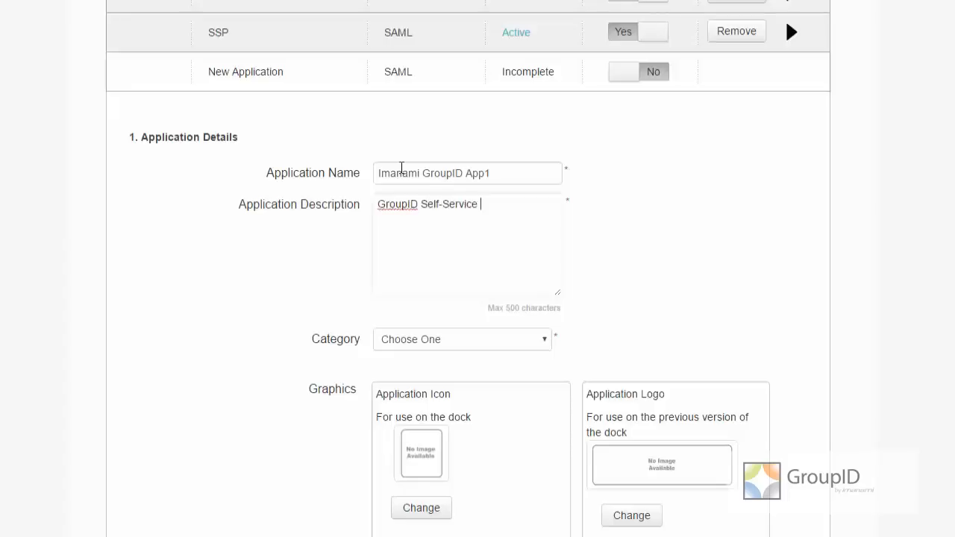
text(Portal "Enterprise")
click(522, 340)
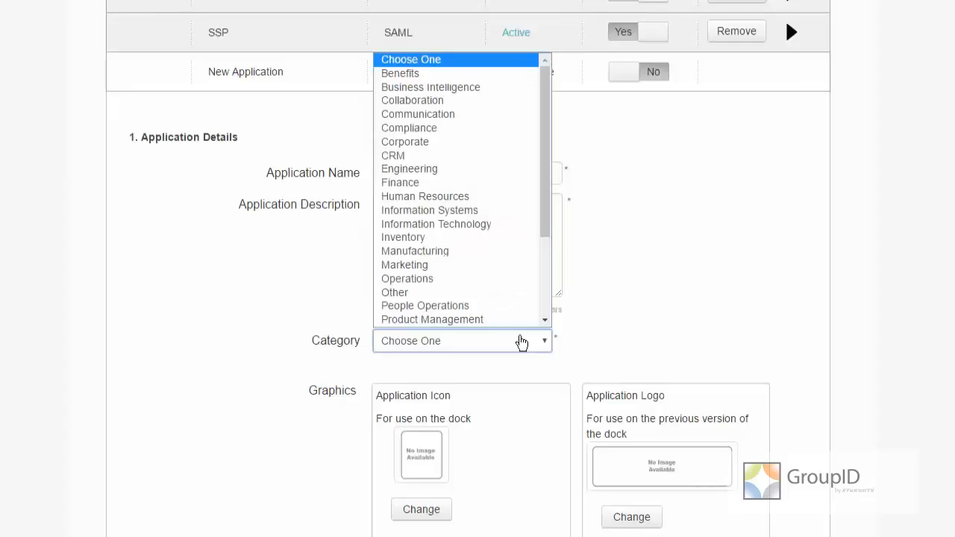
click(483, 232)
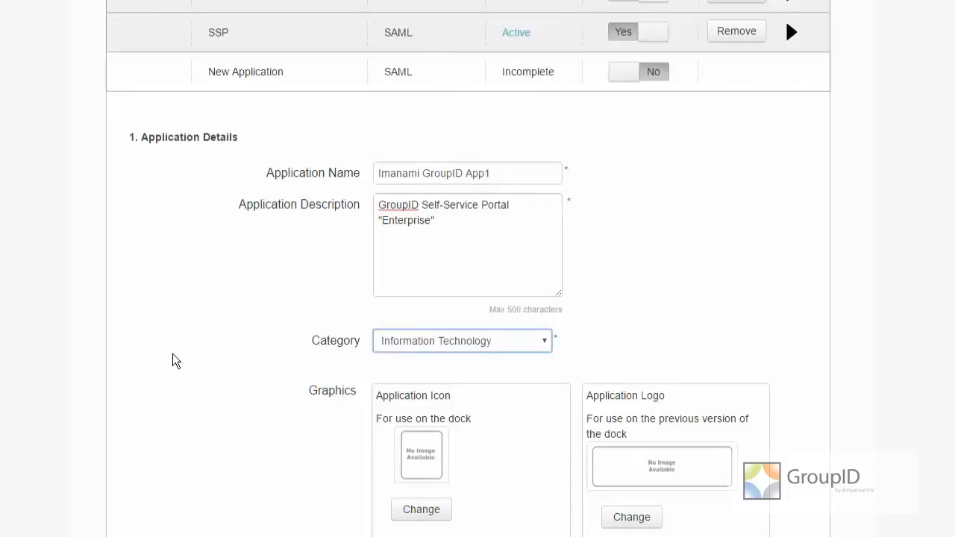
scroll(173, 355, down, 1)
scroll(173, 355, down, 2)
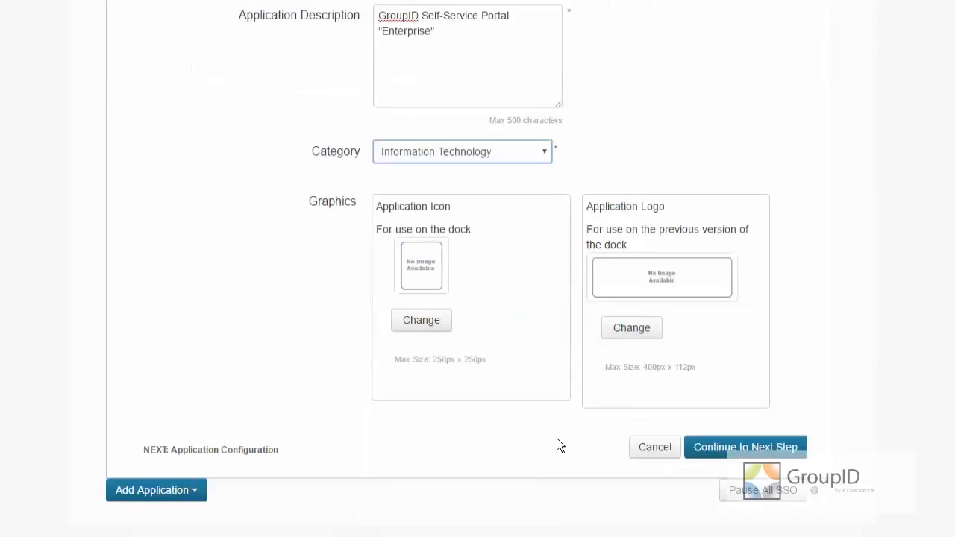
click(741, 455)
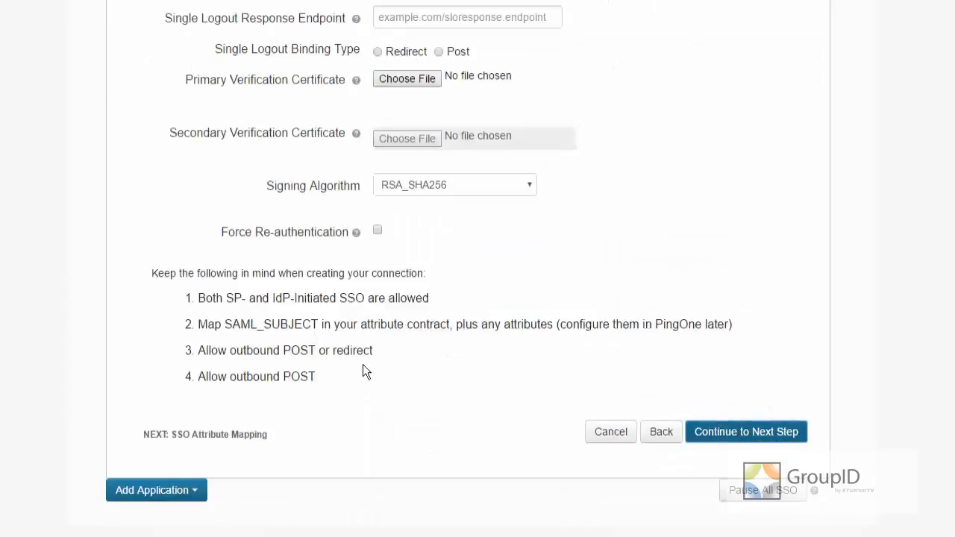
scroll(362, 372, up, 5)
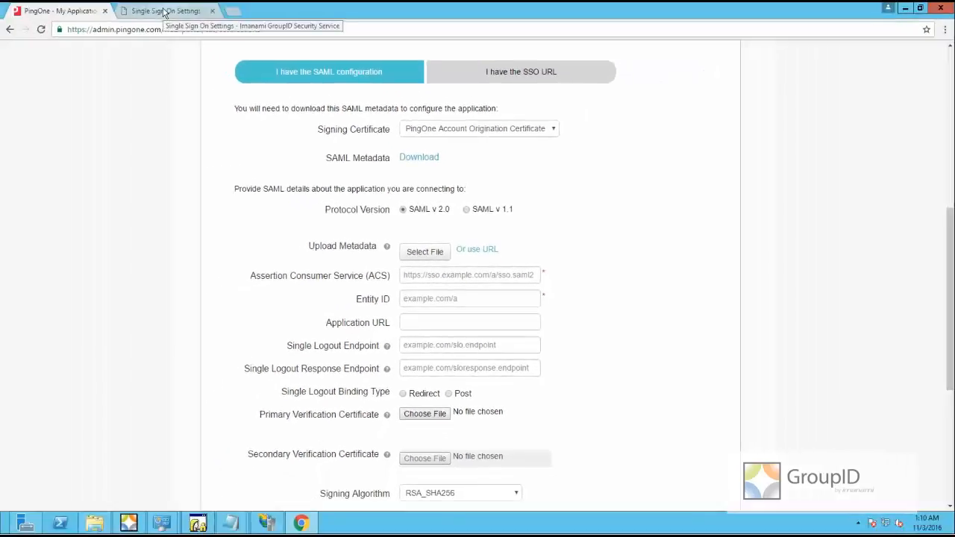
On the Generate Url page, generate the Enterprise client's Consumer Url and copy it
click(164, 12)
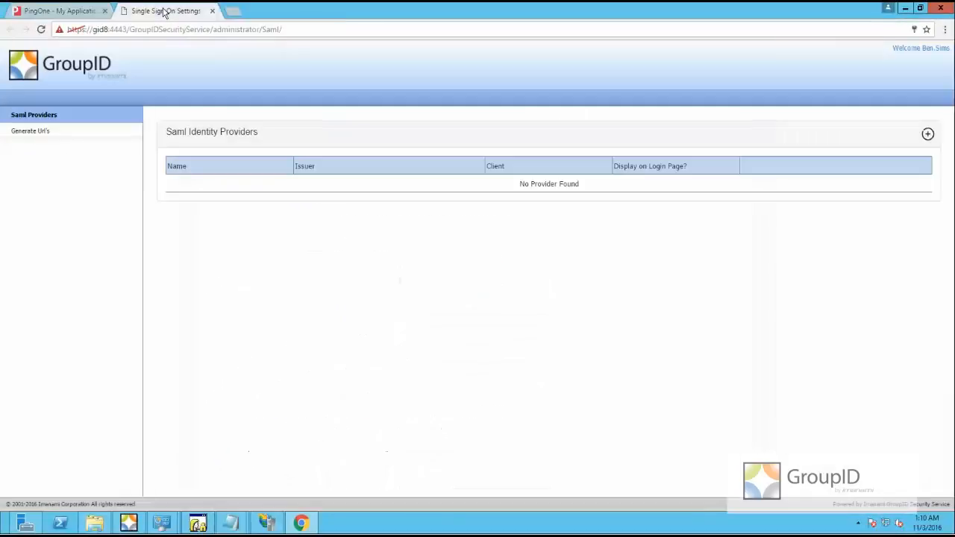
click(30, 131)
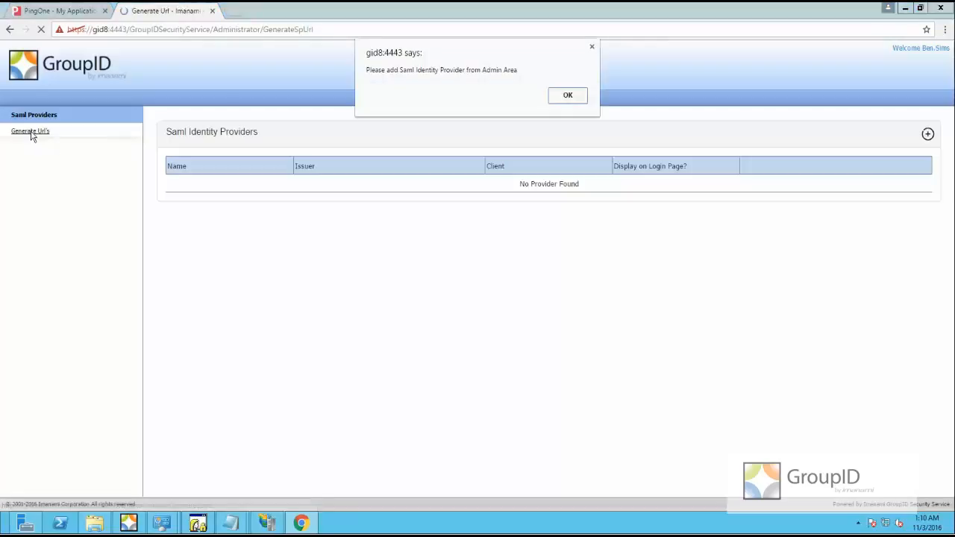
click(567, 96)
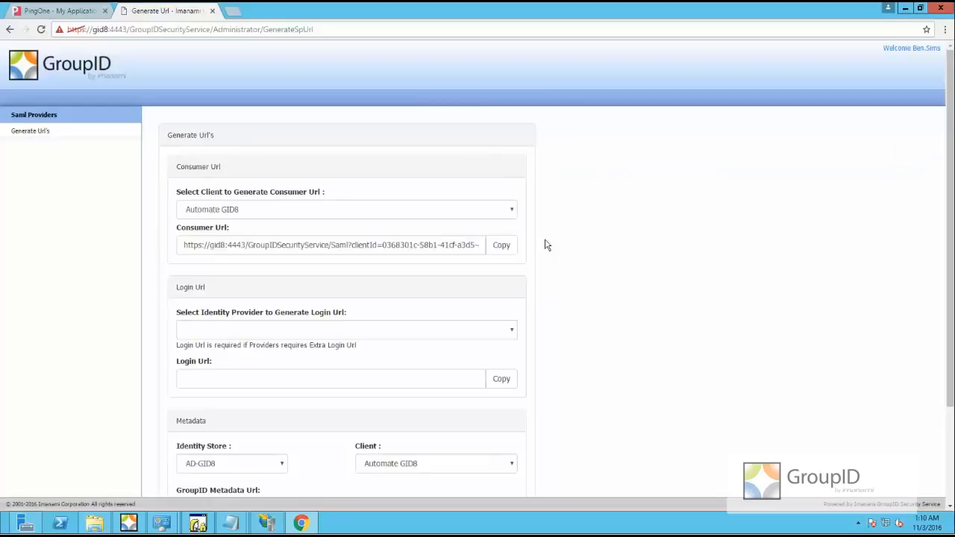
scroll(613, 235, down, 3)
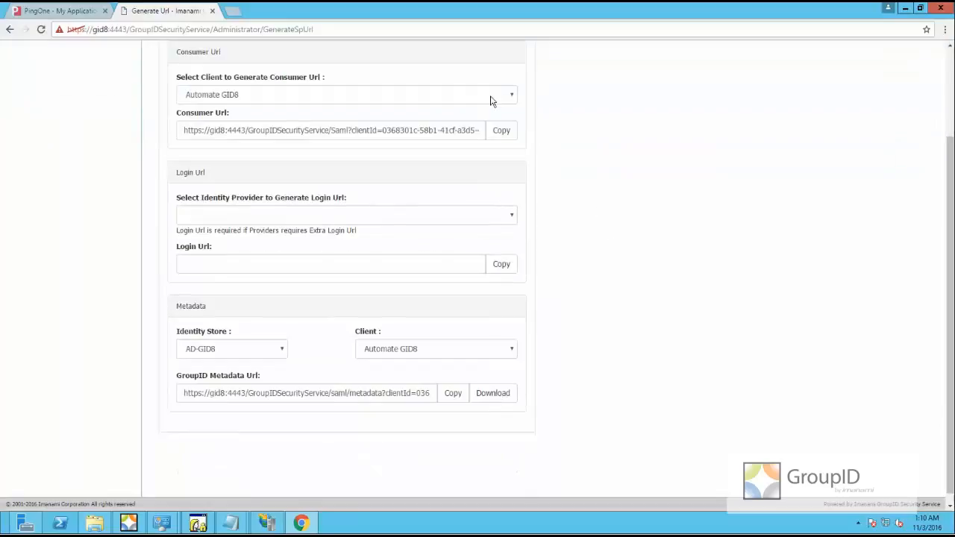
click(513, 99)
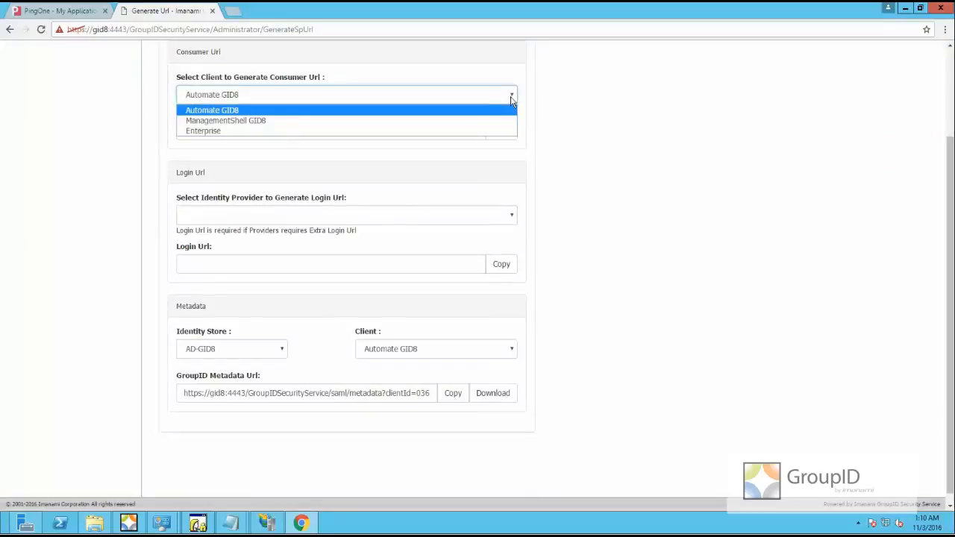
click(393, 131)
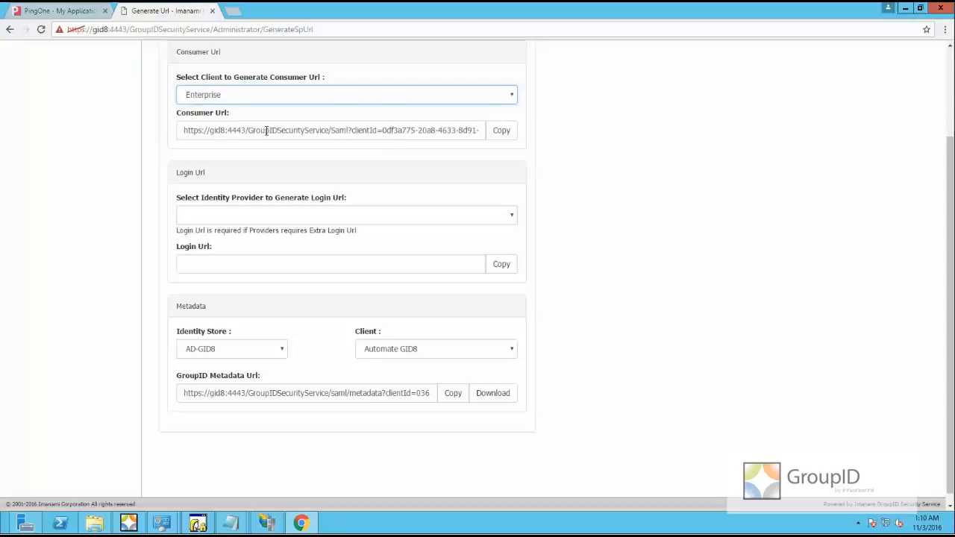
drag(184, 131, 627, 135)
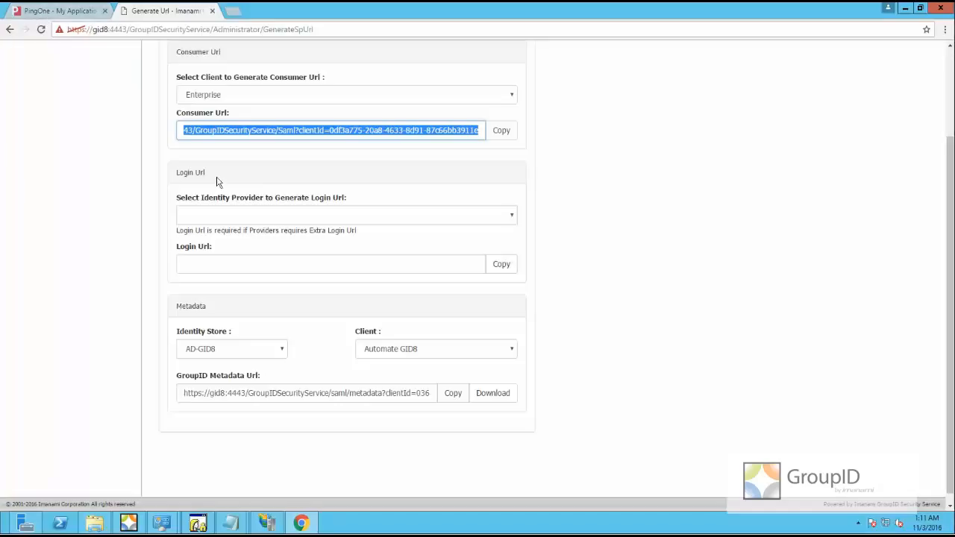
drag(210, 173, 172, 174)
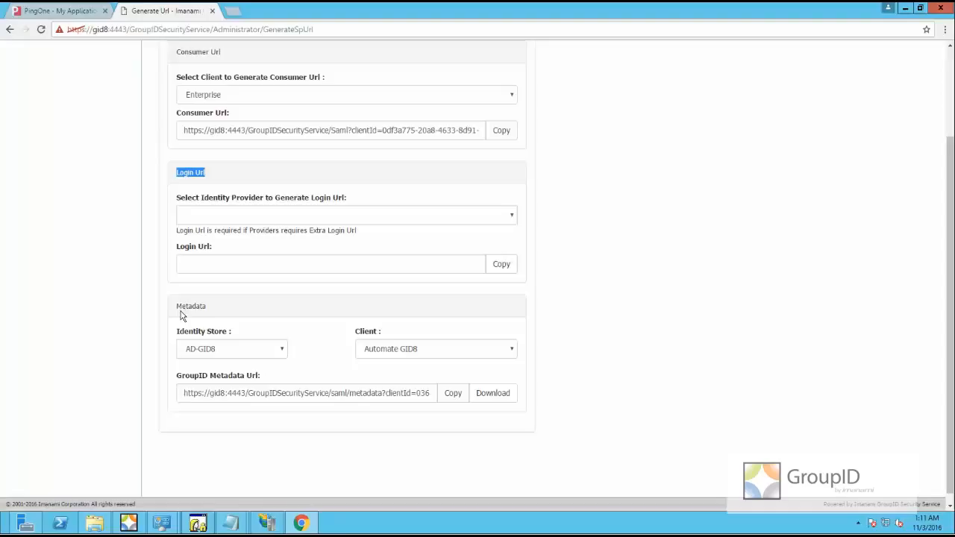
Download metadata for the Enterprise client with identity store AD-GID8
drag(181, 306, 230, 314)
click(513, 350)
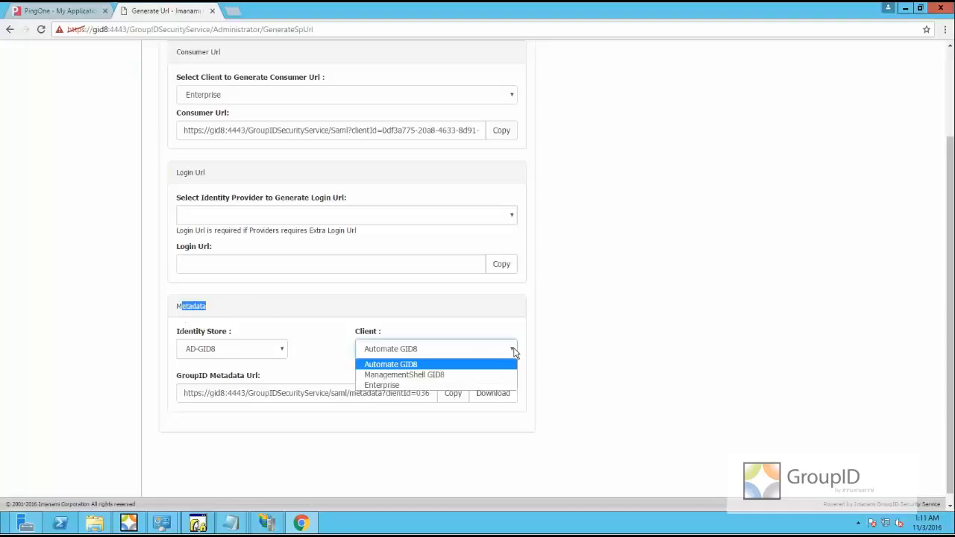
click(399, 386)
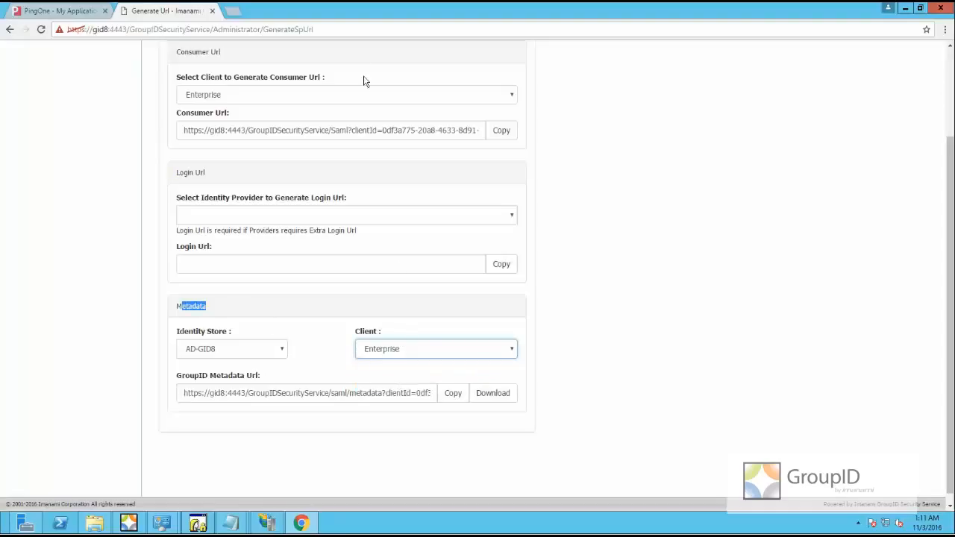
click(371, 204)
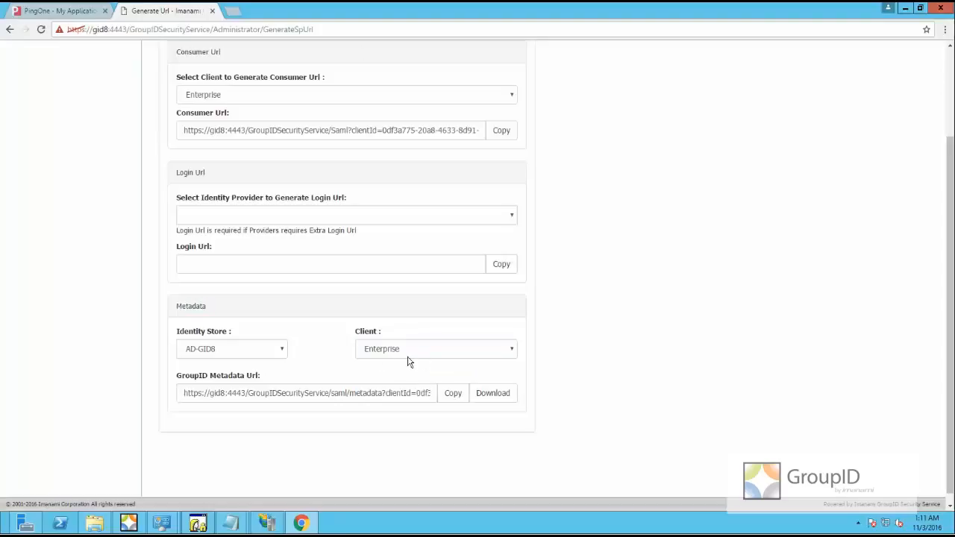
click(283, 352)
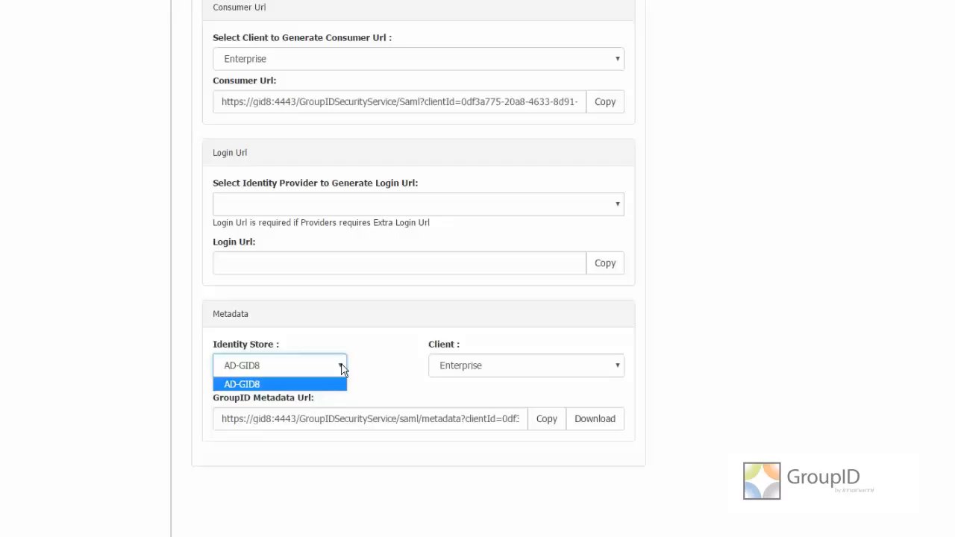
click(381, 364)
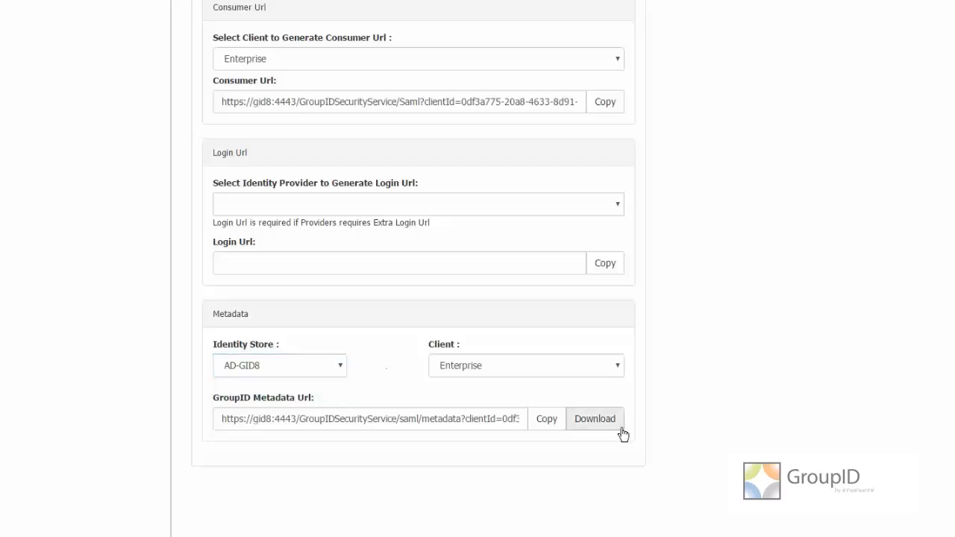
click(595, 420)
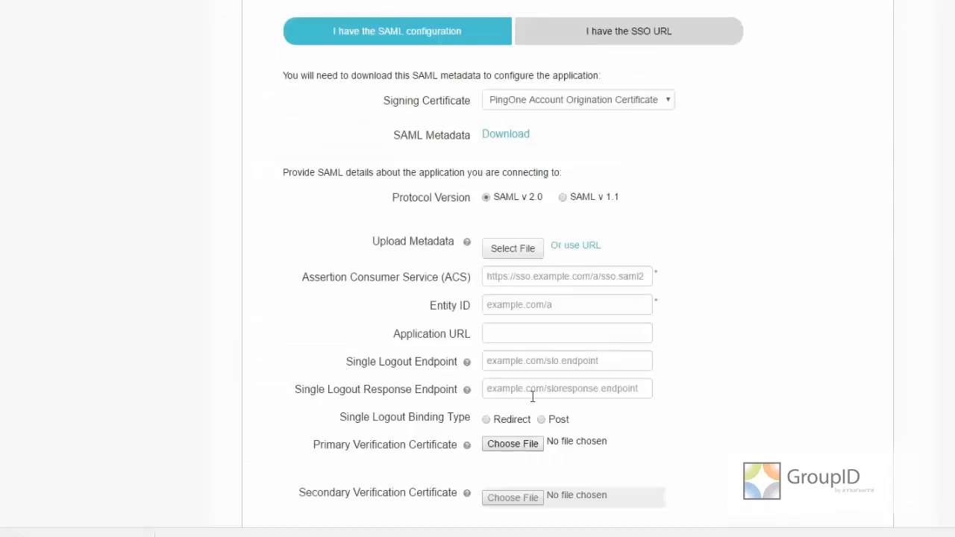
Load metadata.xml into the SAML app and paste the consumer URL as Application URL
click(497, 252)
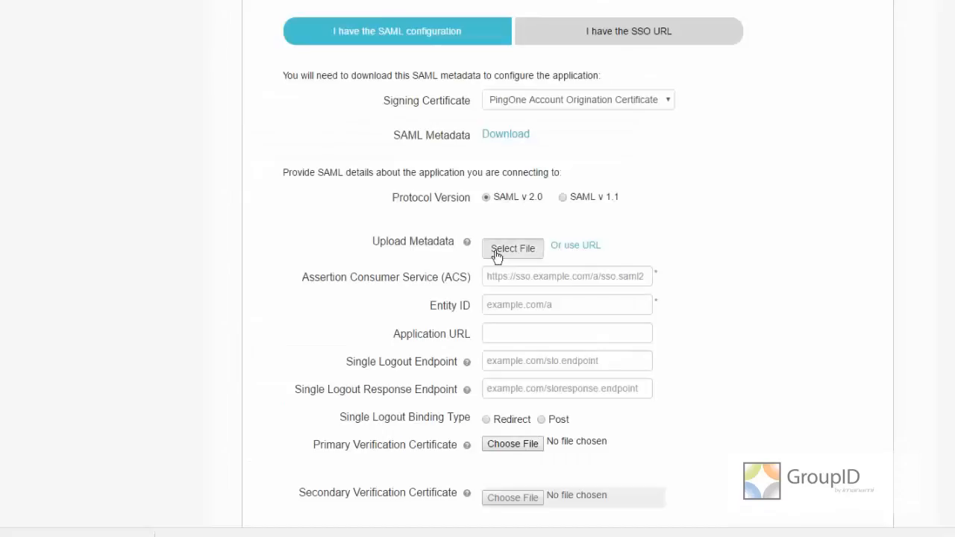
double_click(156, 46)
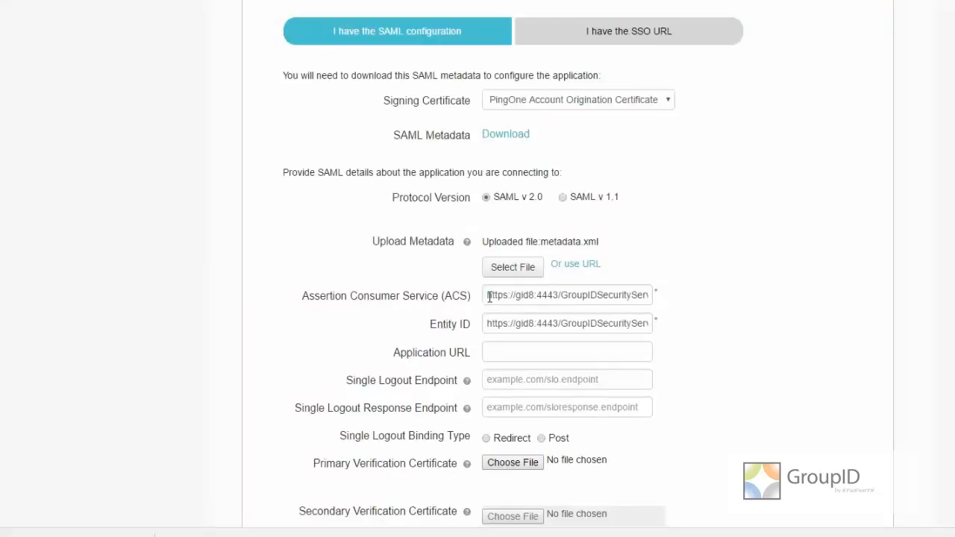
drag(490, 297, 774, 304)
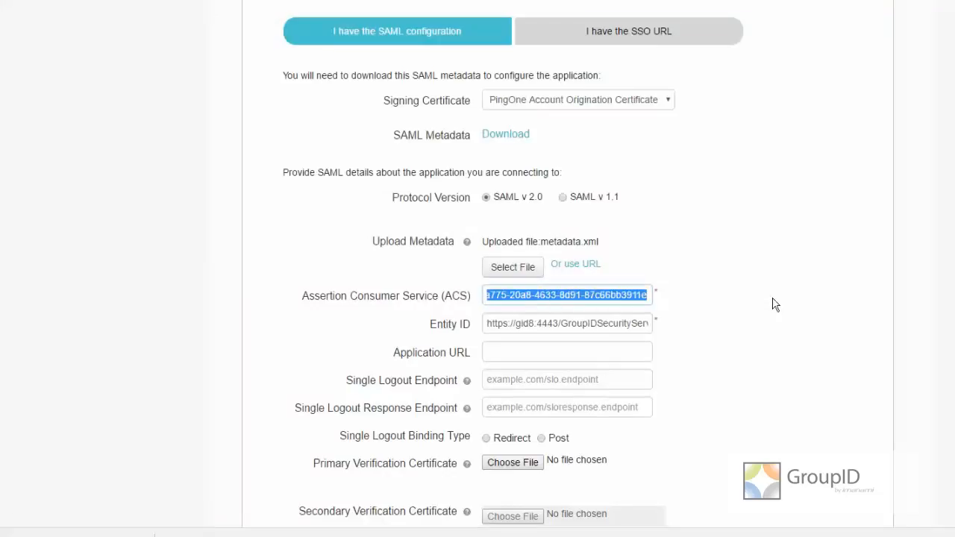
click(528, 355)
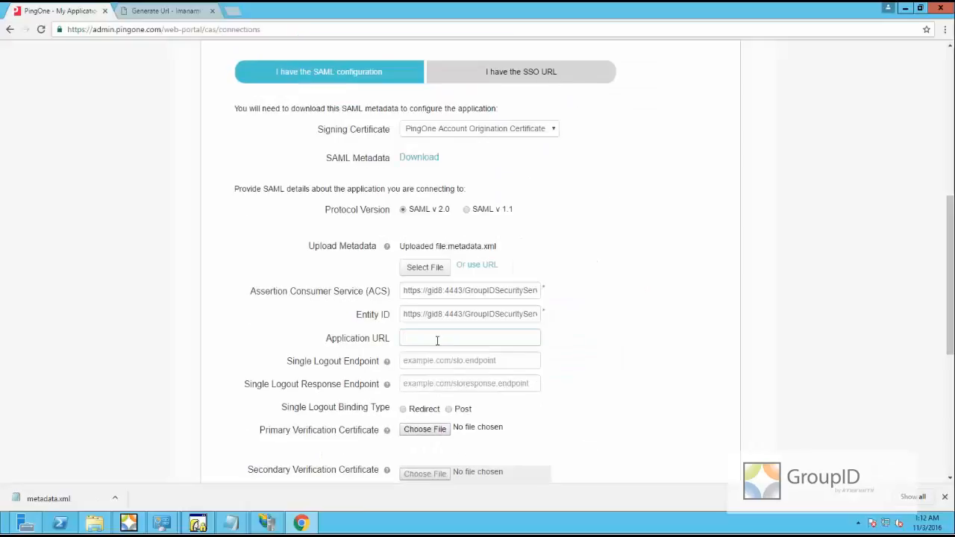
key(ctrl+v)
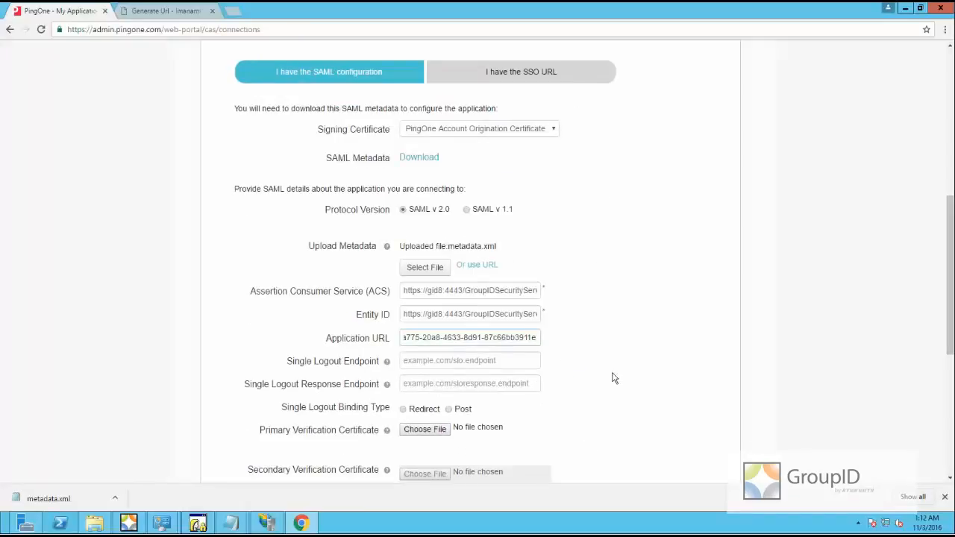
Keep RSA_SHA256 as the signing algorithm and continue to attribute mapping
scroll(614, 380, down, 2)
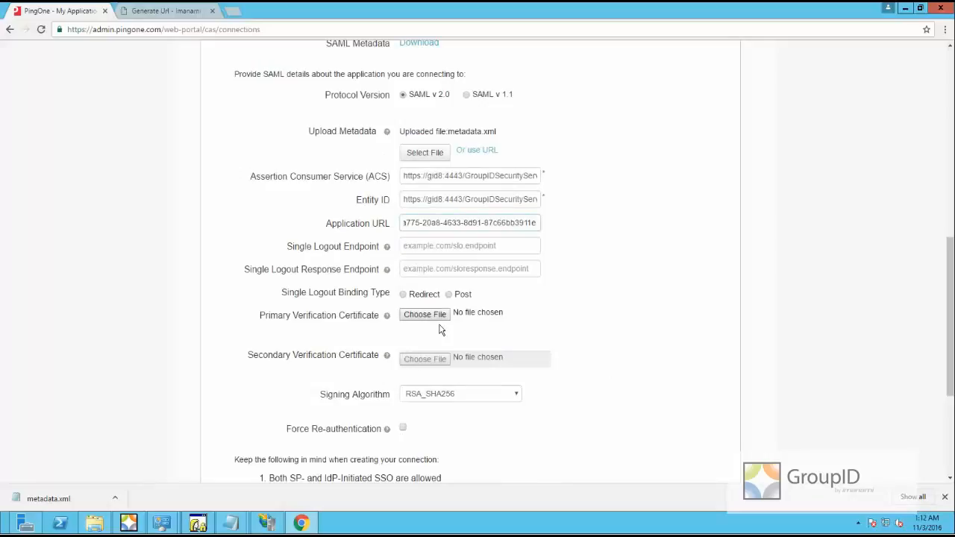
scroll(440, 329, down, 3)
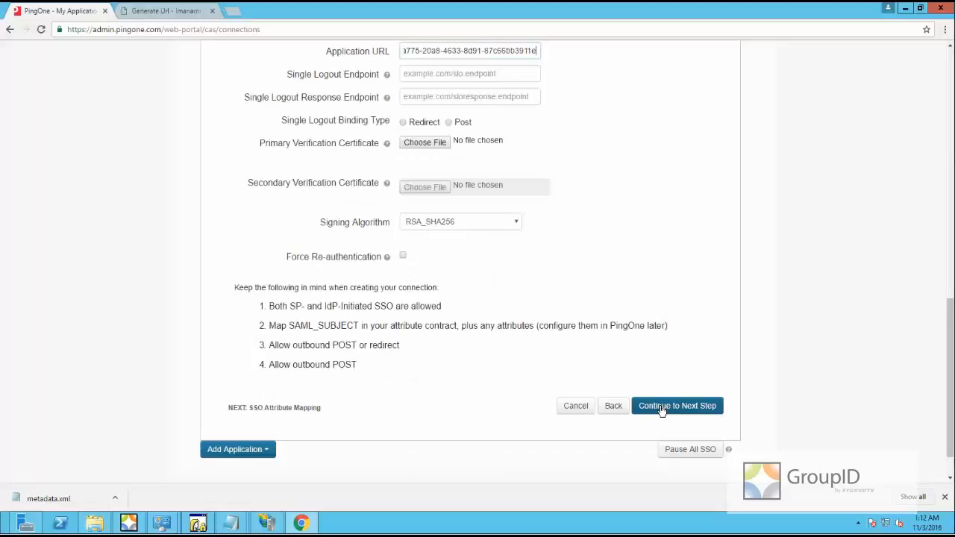
click(516, 222)
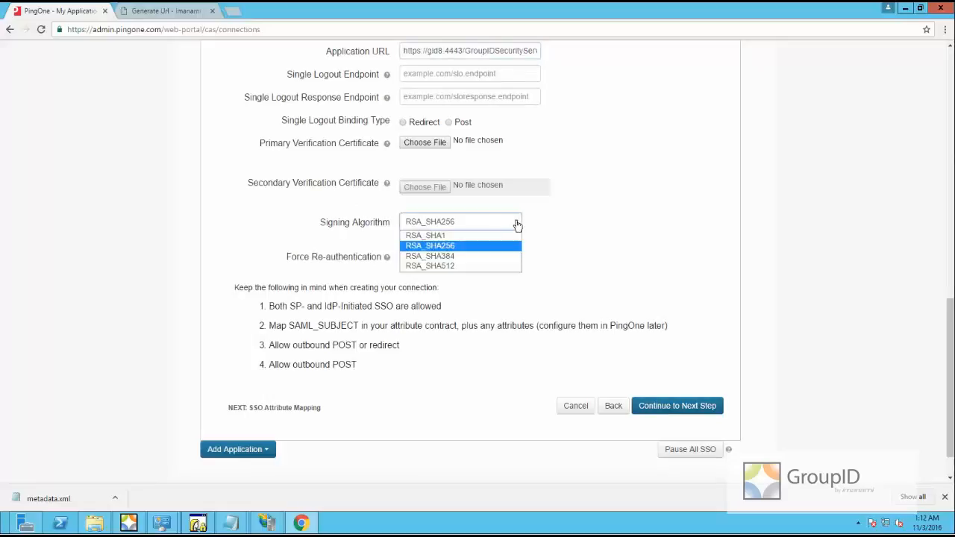
click(459, 247)
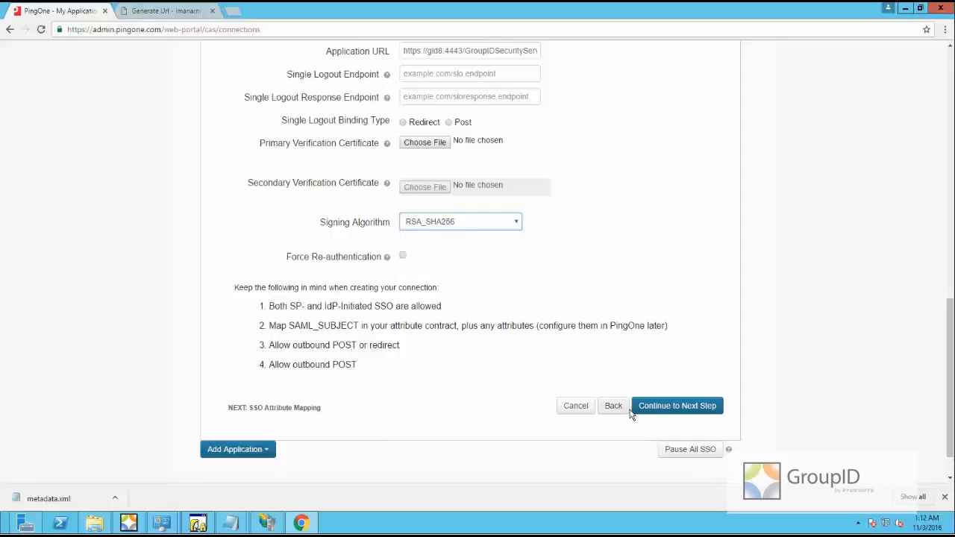
click(643, 412)
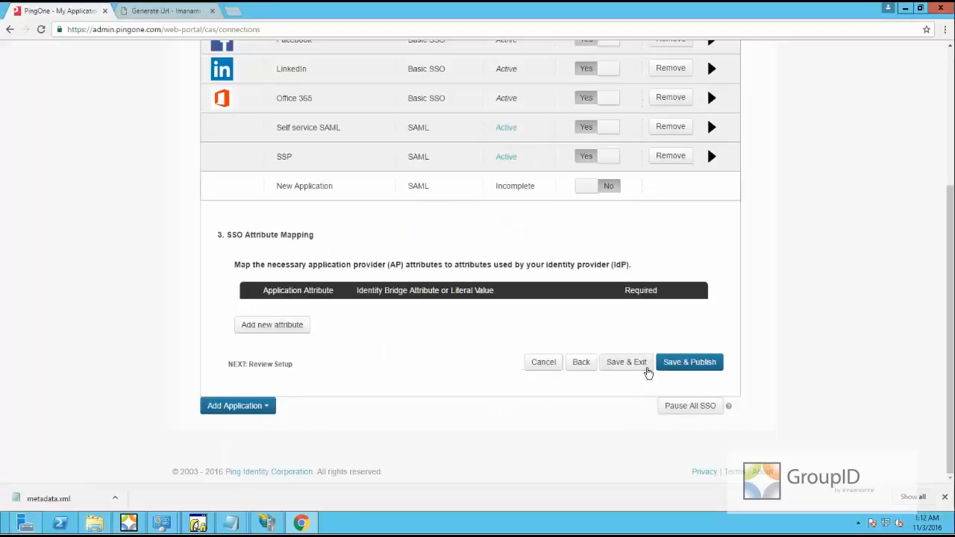
Download PingOne's saml2-metadata-idp.xml from the configuration step, then return to attribute mapping
click(577, 366)
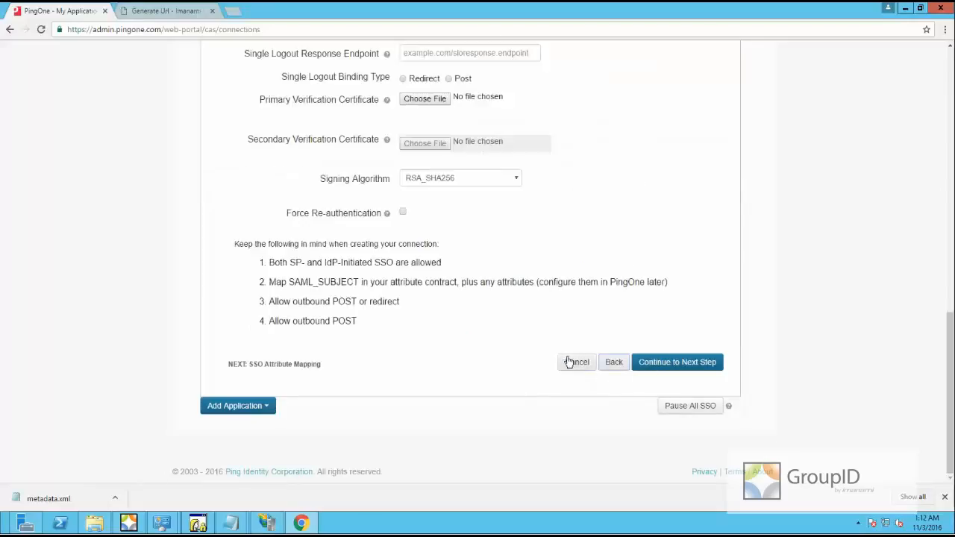
scroll(470, 330, up, 4)
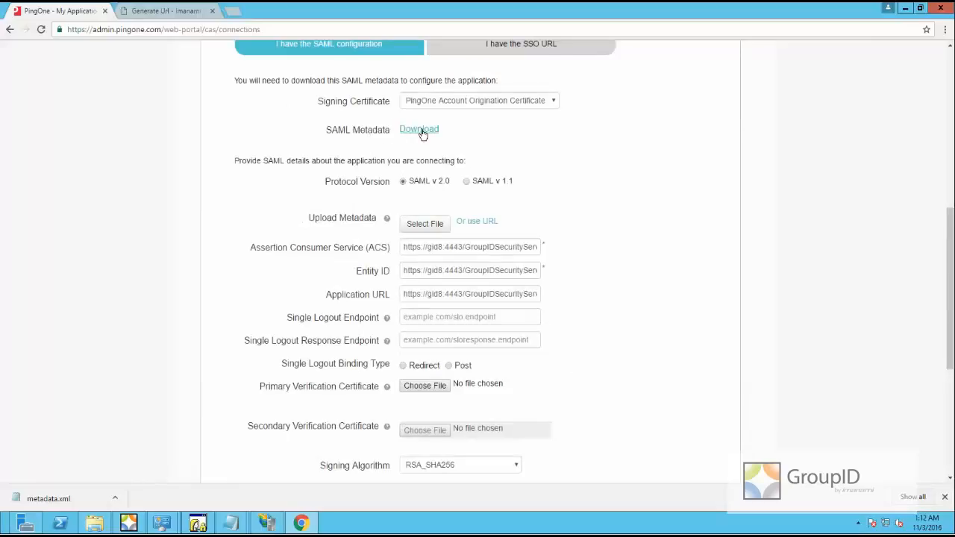
scroll(482, 188, up, 2)
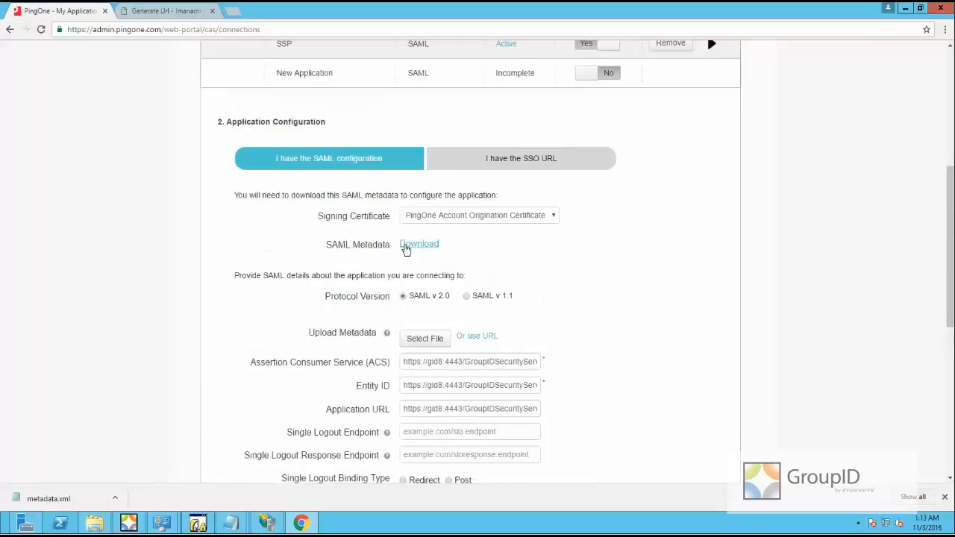
click(416, 252)
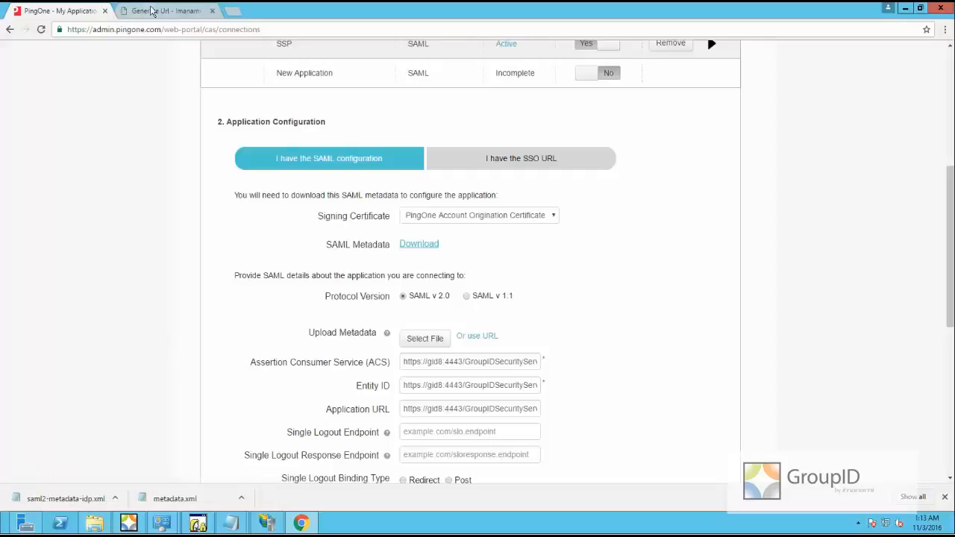
scroll(230, 197, down, 3)
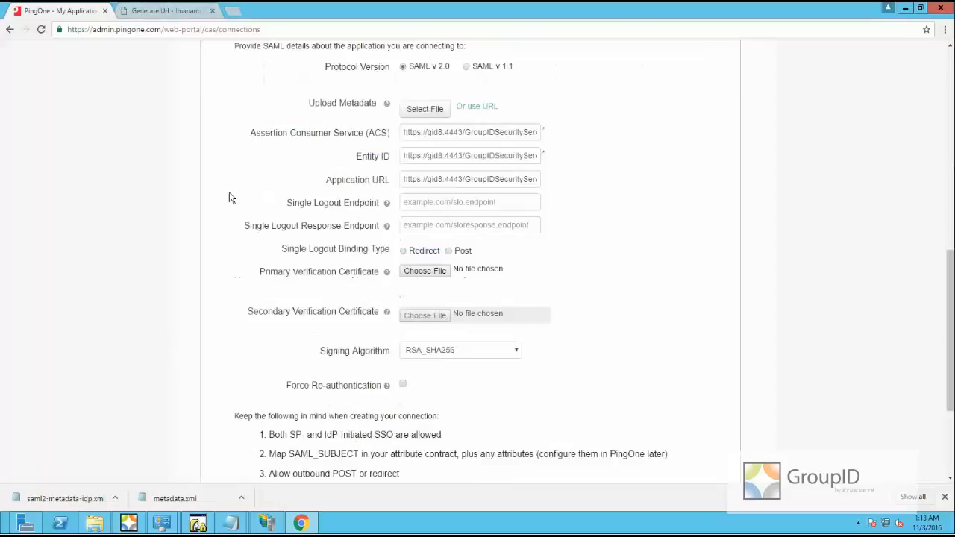
scroll(312, 206, down, 3)
click(687, 363)
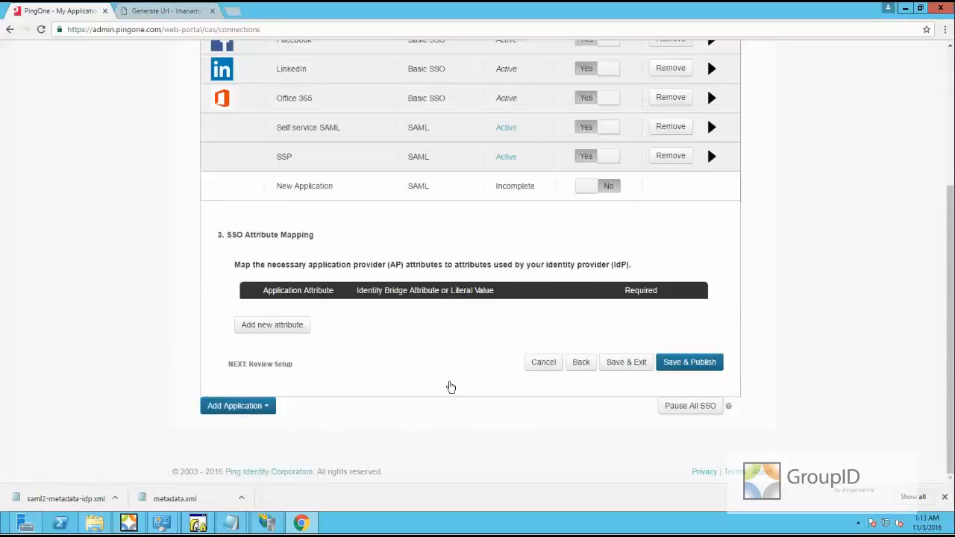
click(155, 13)
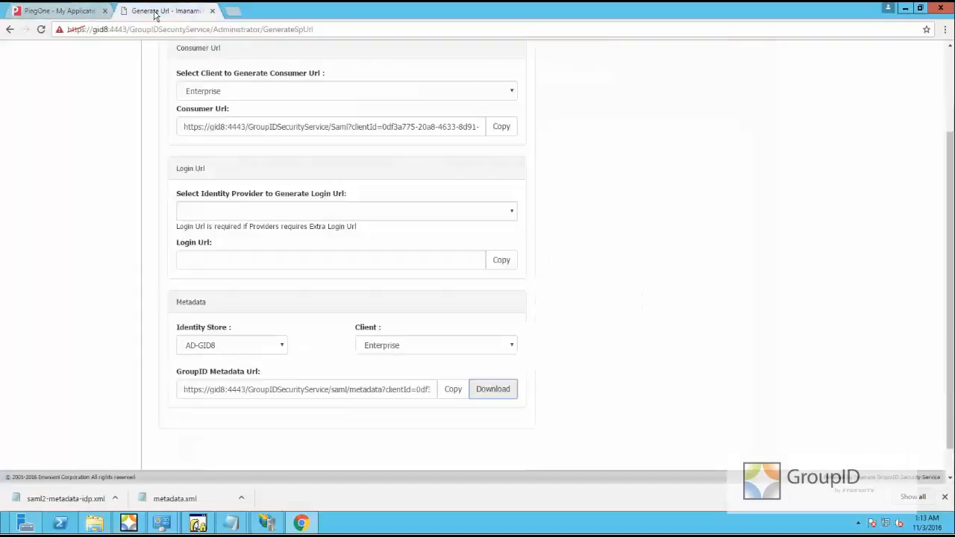
Add a new SAML identity provider imported from saml2-metadata-idp.xml
scroll(179, 224, up, 3)
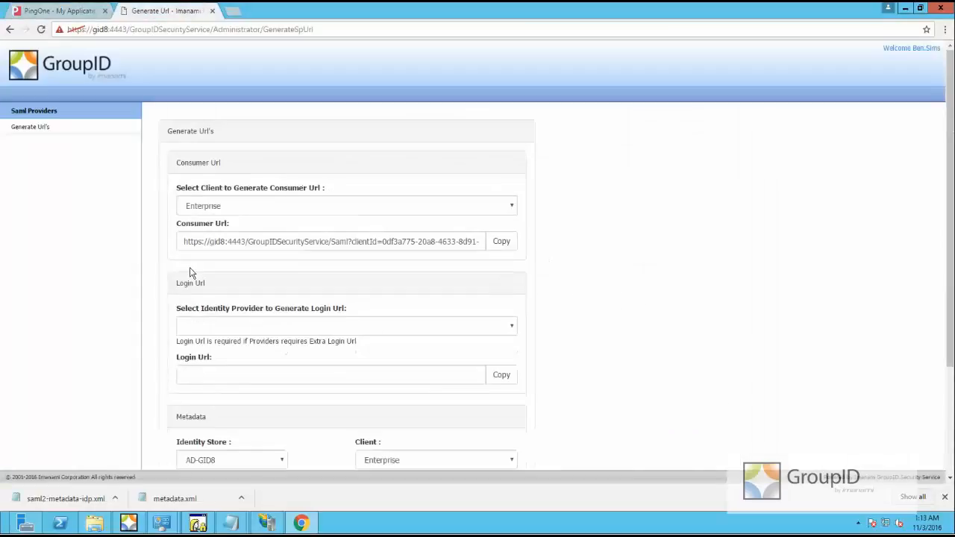
click(35, 114)
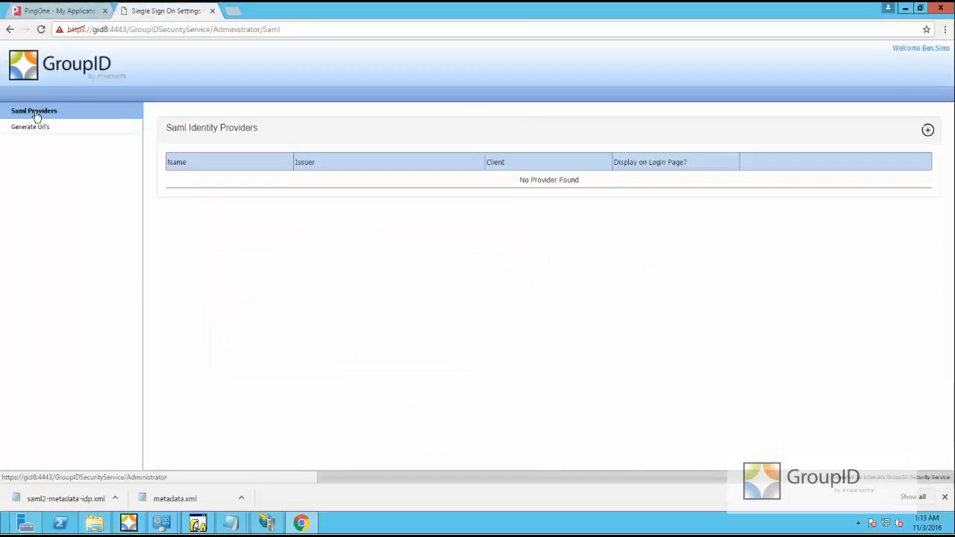
click(928, 131)
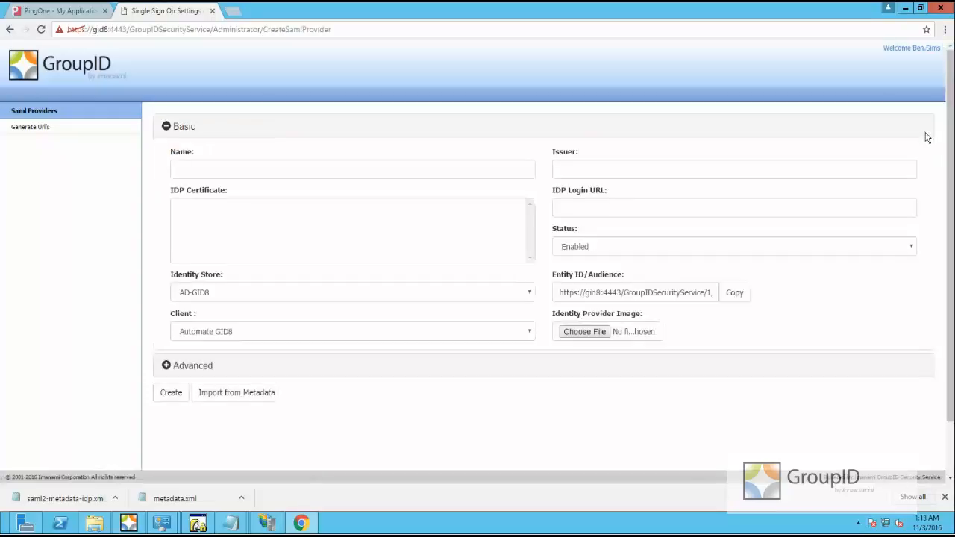
click(258, 402)
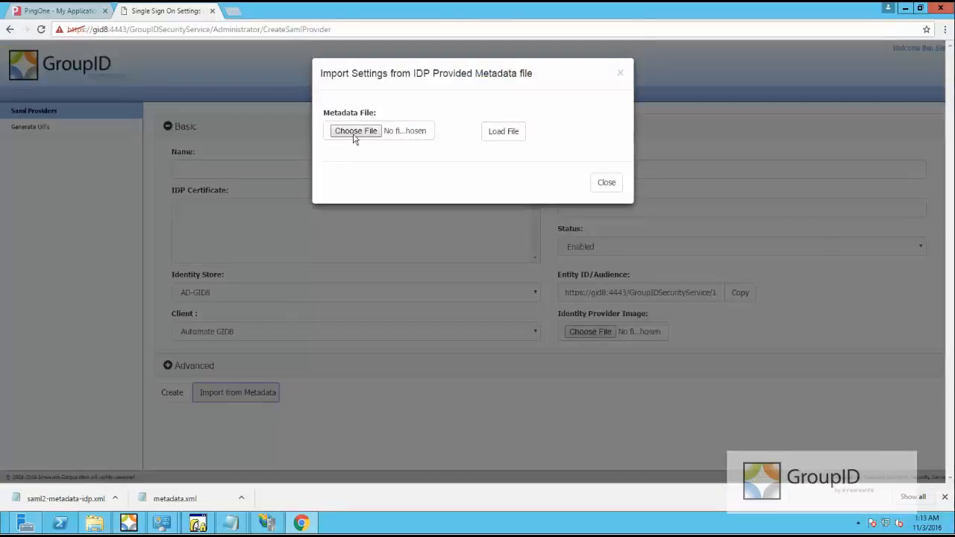
click(355, 131)
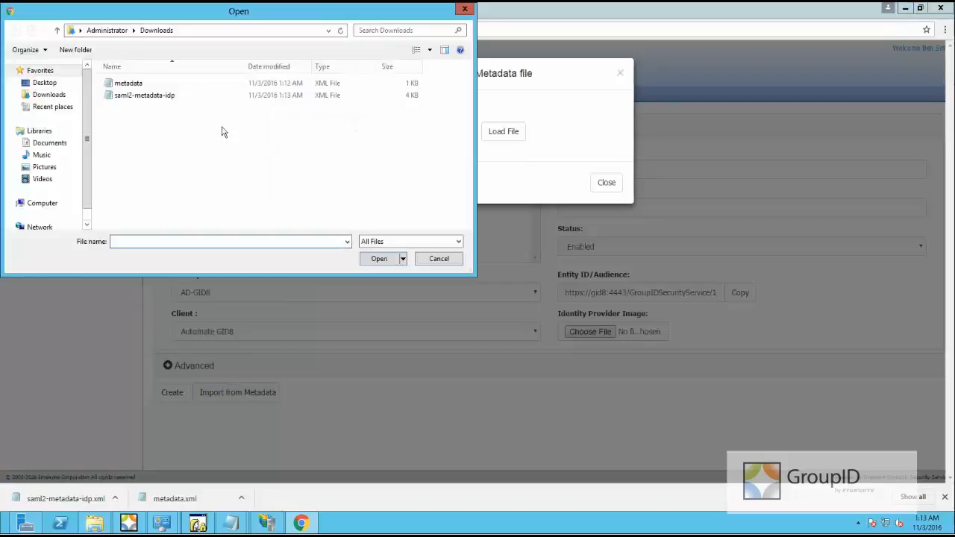
click(159, 102)
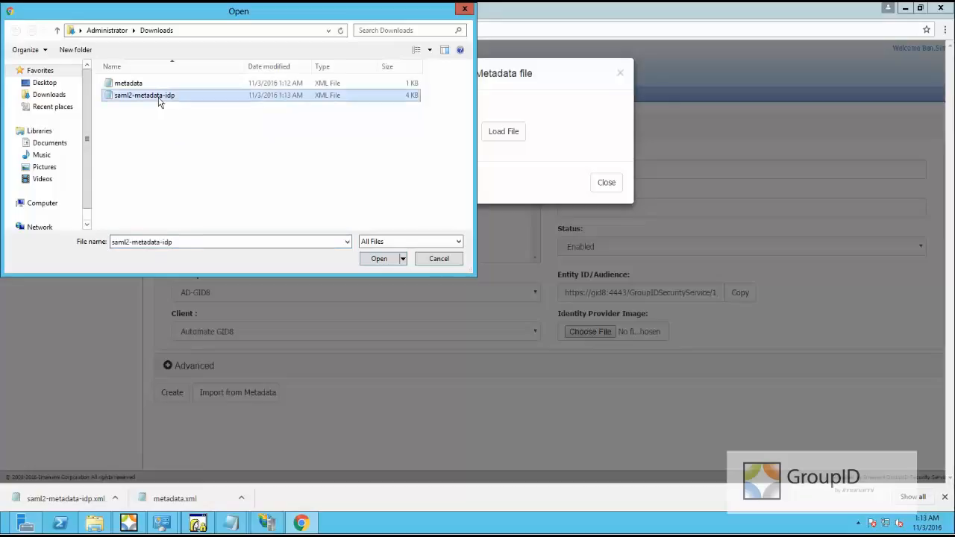
double_click(159, 102)
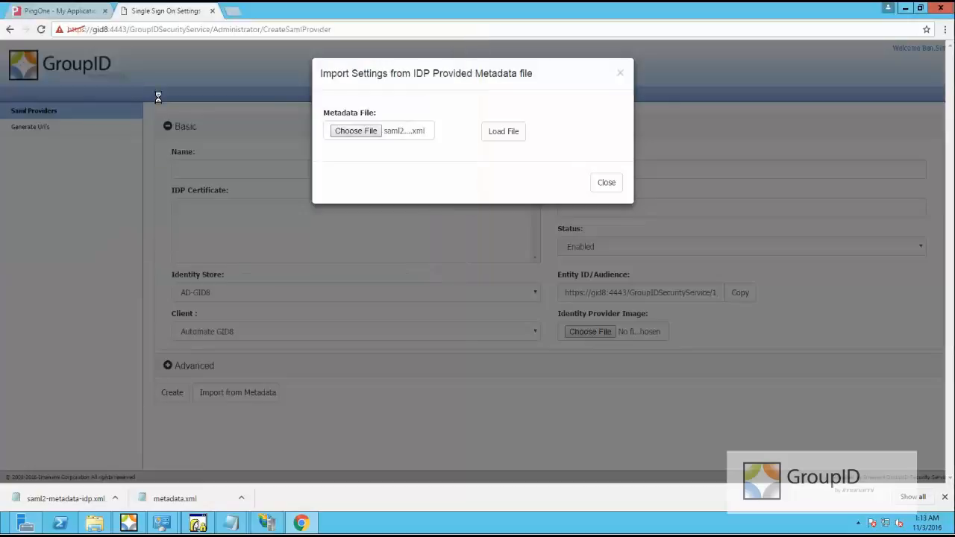
click(510, 134)
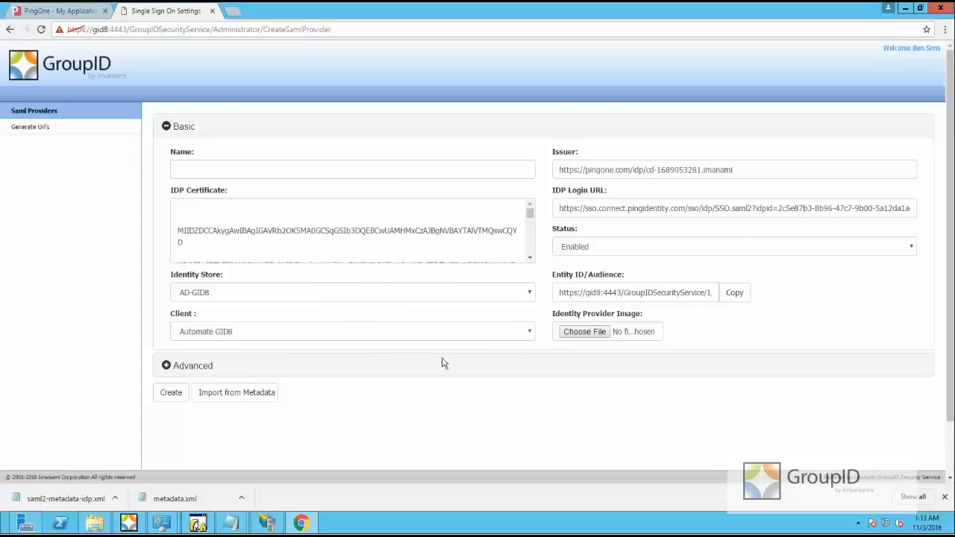
Name the provider PingOne and set its advanced Request Binding to Post
click(200, 168)
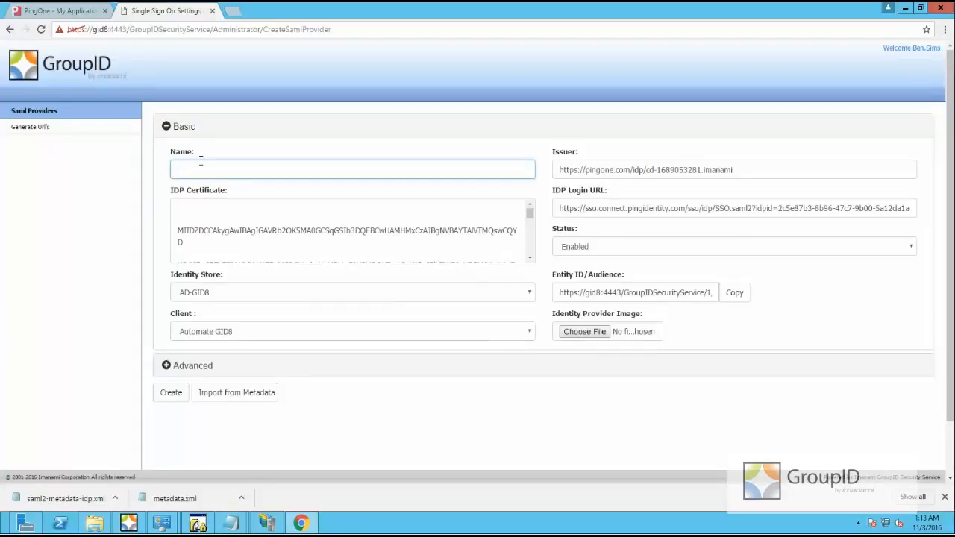
text(PingOne)
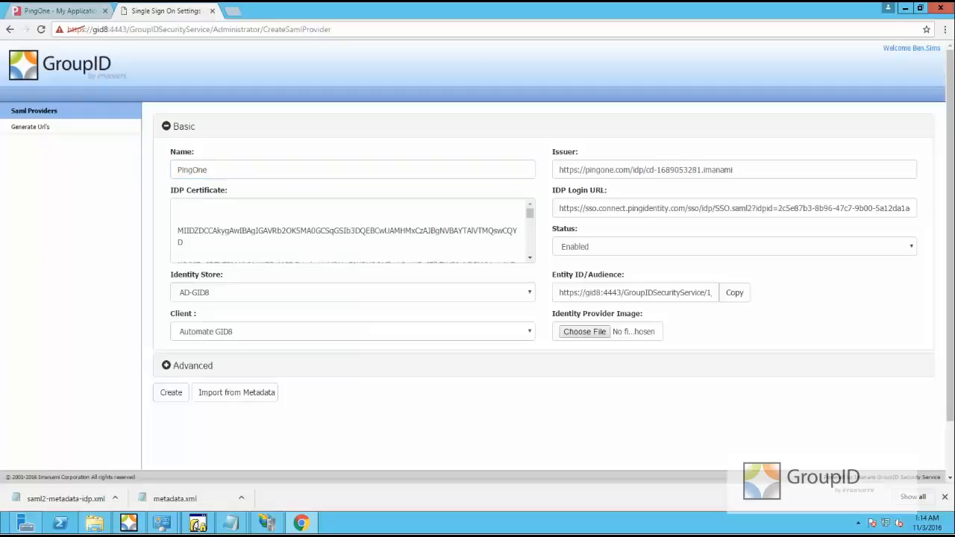
click(167, 366)
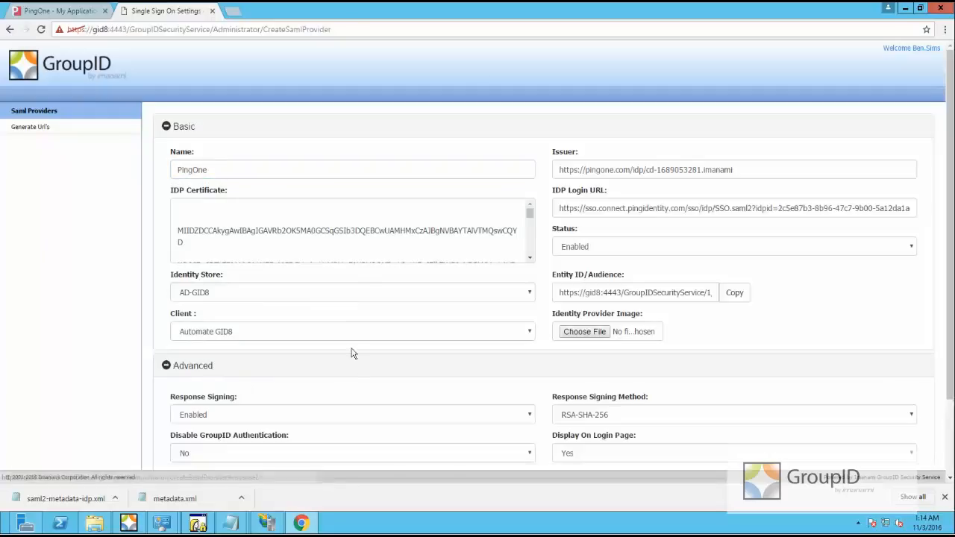
scroll(365, 376, down, 2)
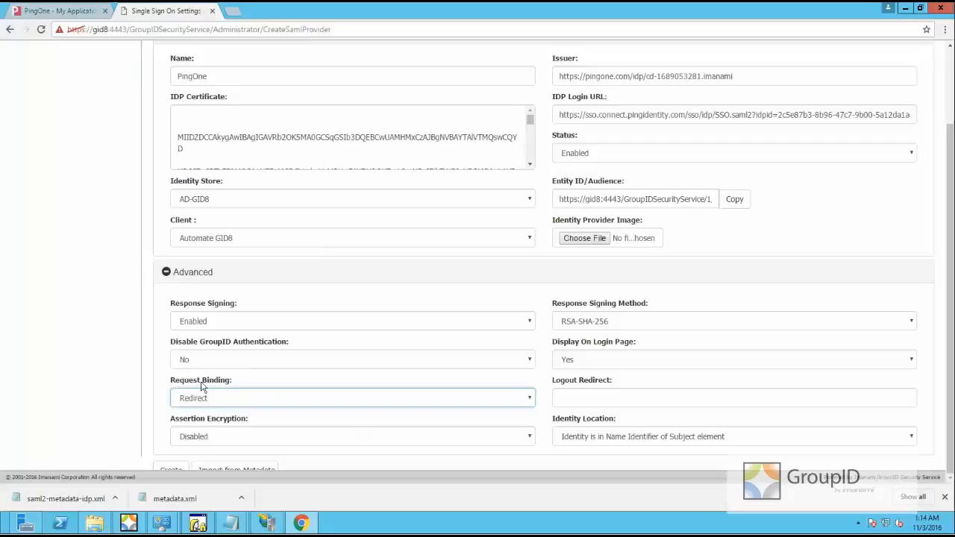
click(529, 401)
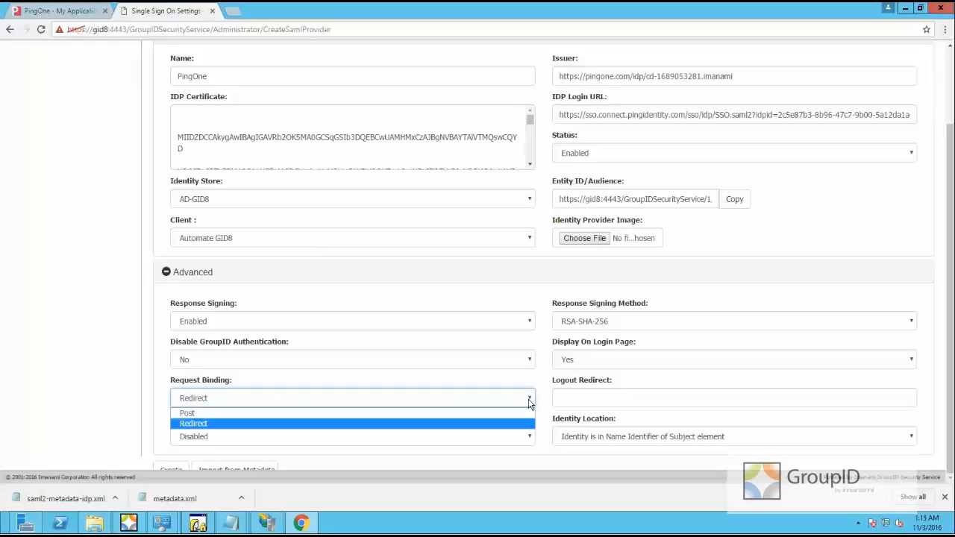
click(187, 414)
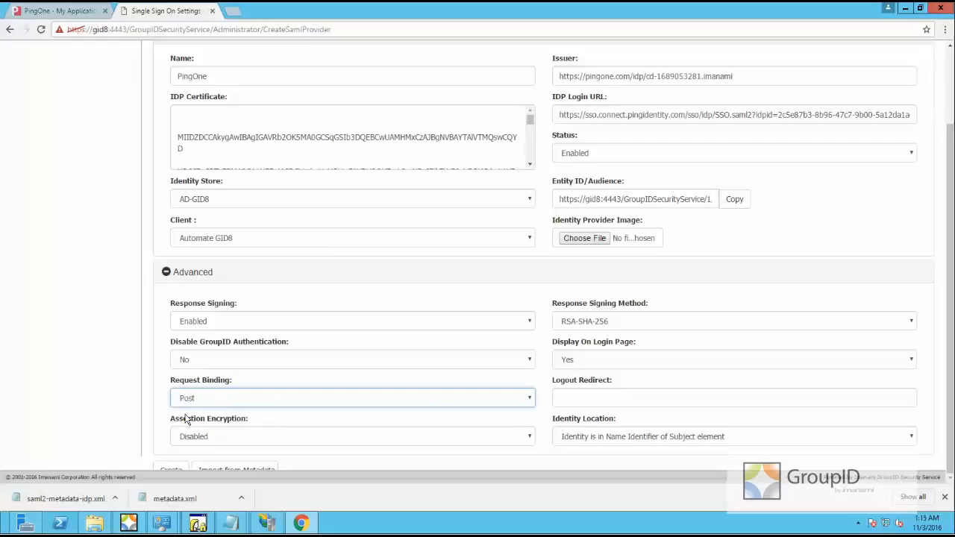
click(67, 12)
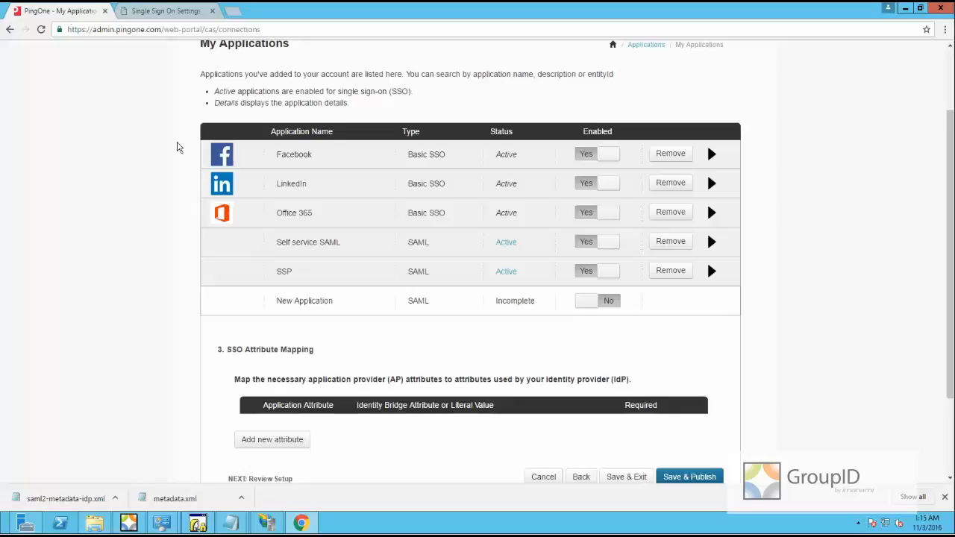
Review the PingOne app's connection settings, then return to its SSO attribute mapping step
click(580, 478)
scroll(468, 224, up, 2)
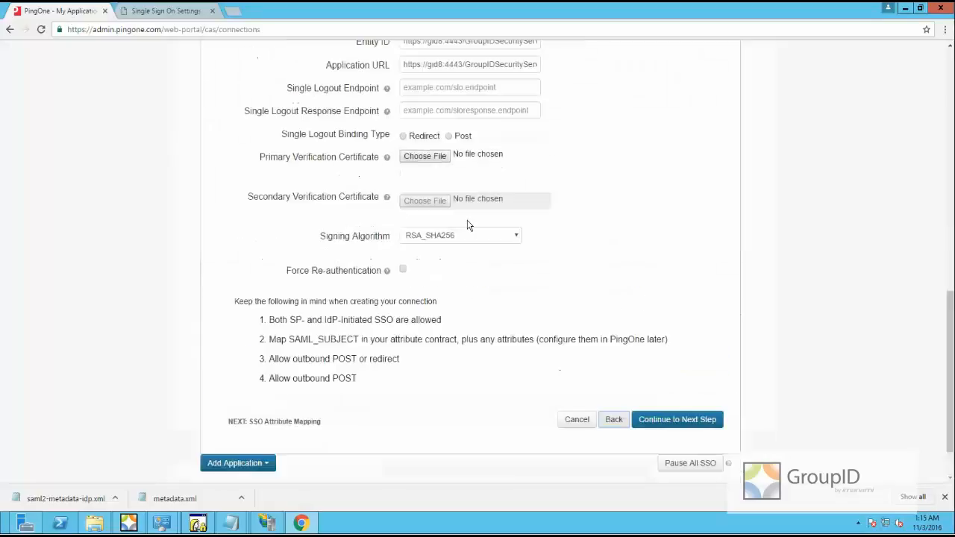
scroll(522, 216, up, 2)
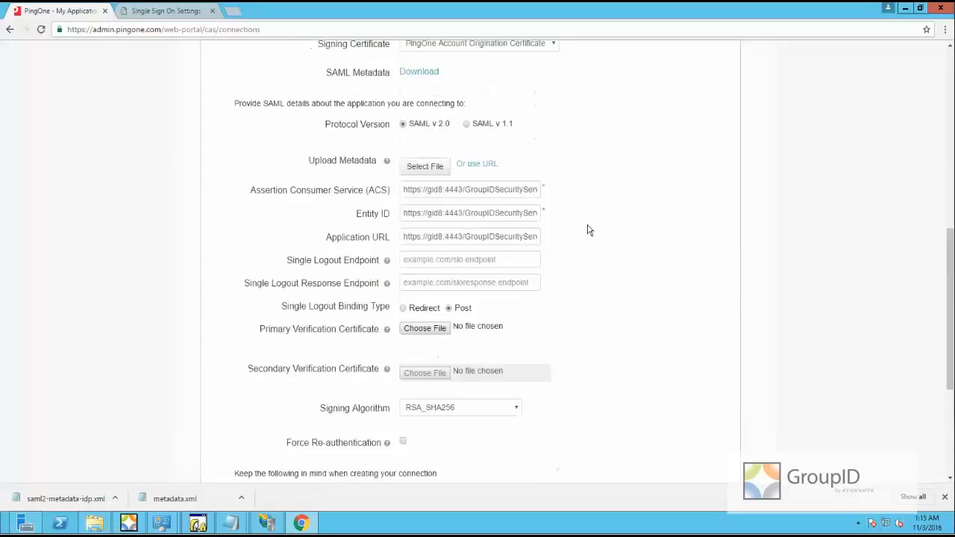
scroll(508, 194, up, 1)
scroll(572, 288, down, 3)
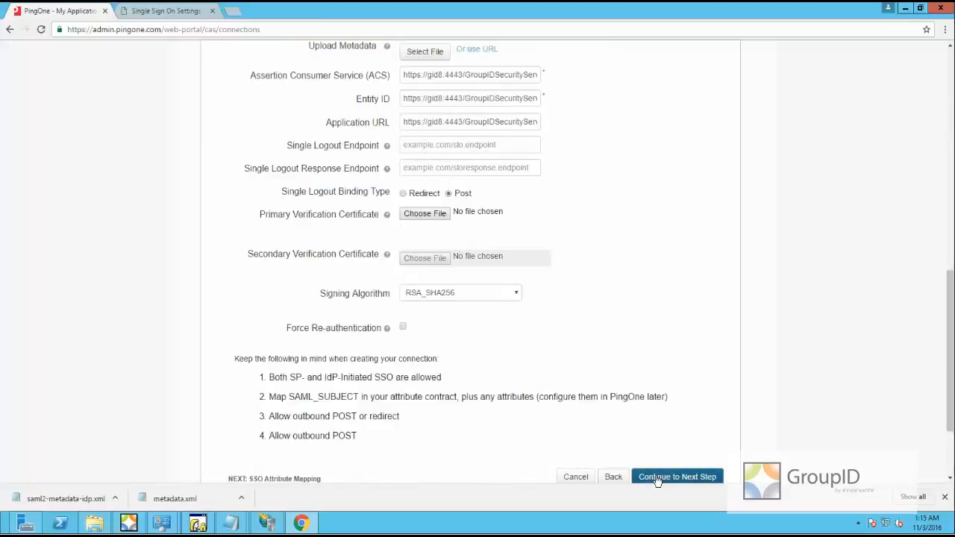
click(650, 479)
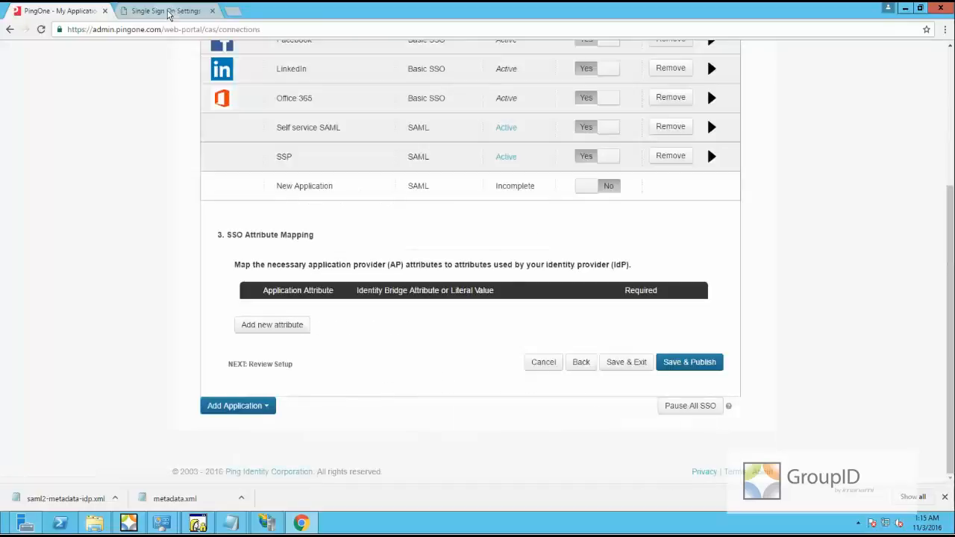
click(168, 10)
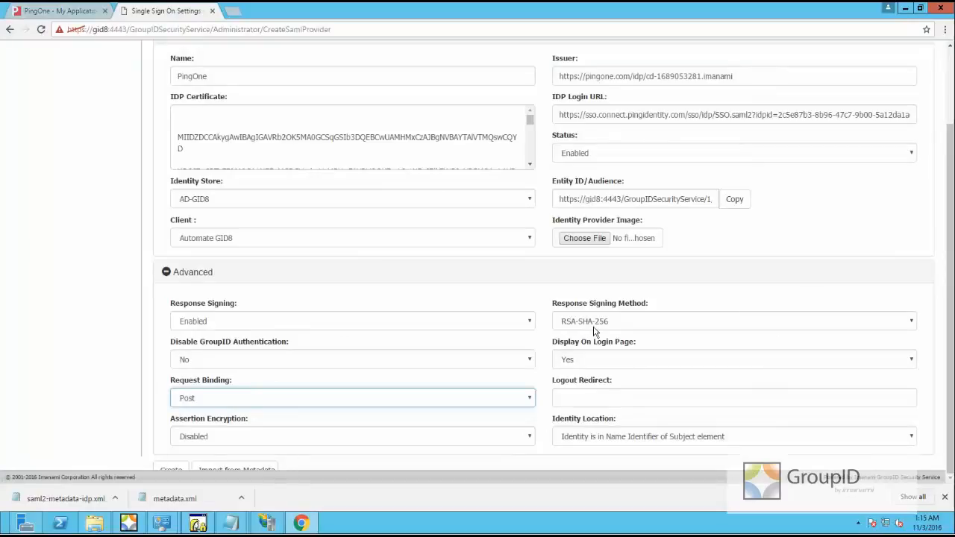
Create the PingOne SAML provider in GroupID Security Service, then return to PingOne's application setup
click(310, 17)
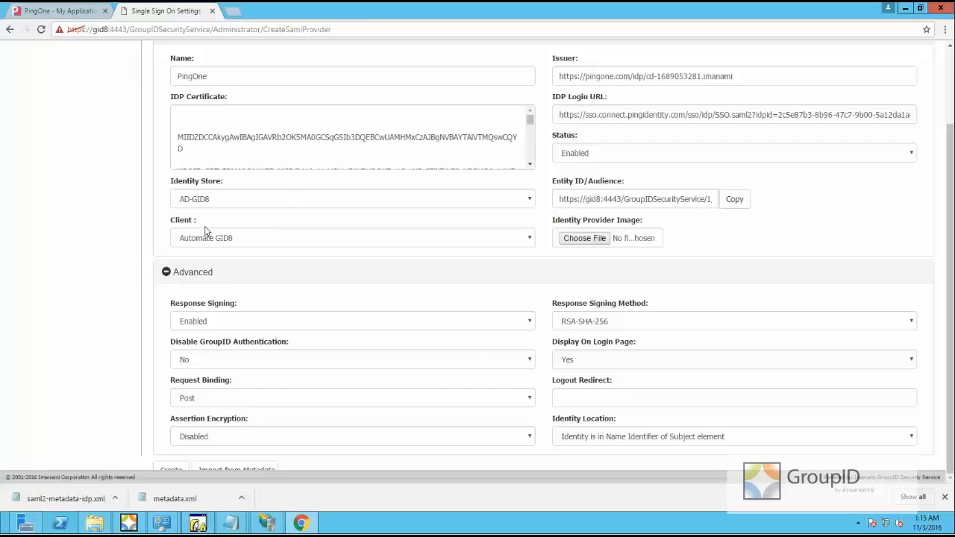
click(171, 469)
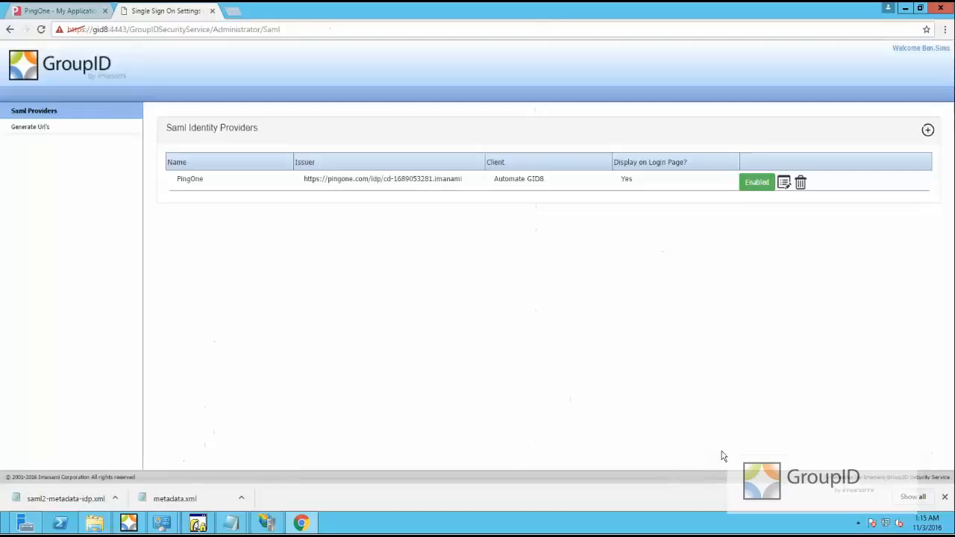
click(945, 497)
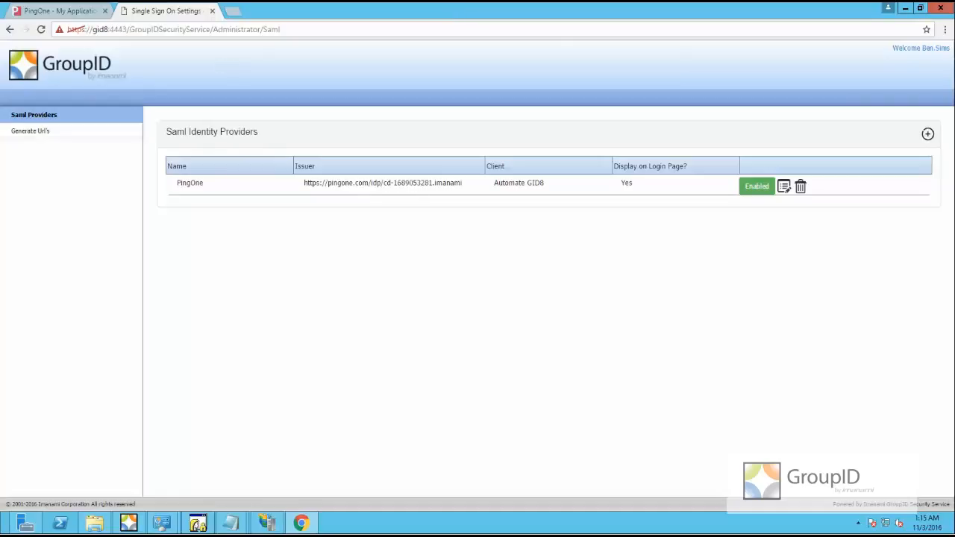
click(47, 11)
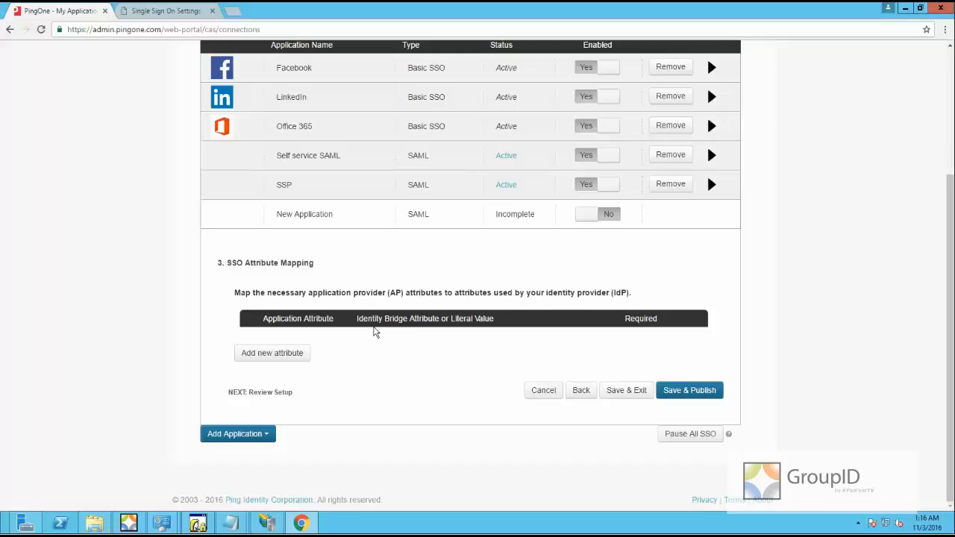
Add an attribute mapping row and set its NameFormat to the unspecified attrname format
click(282, 361)
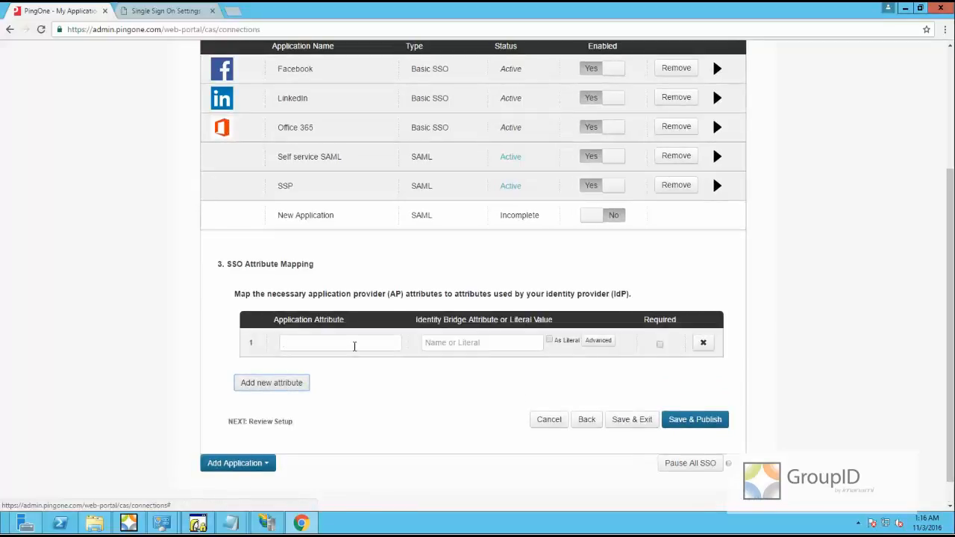
click(354, 346)
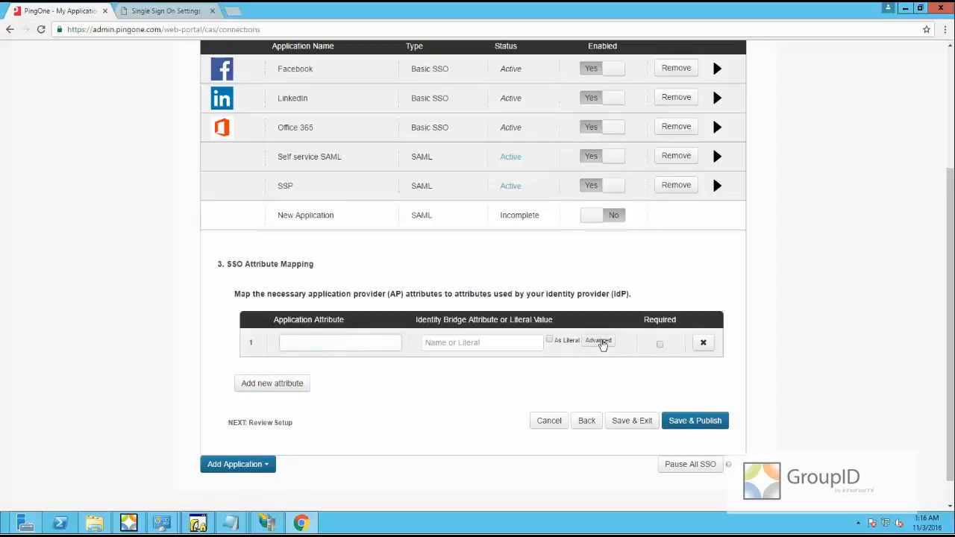
click(601, 341)
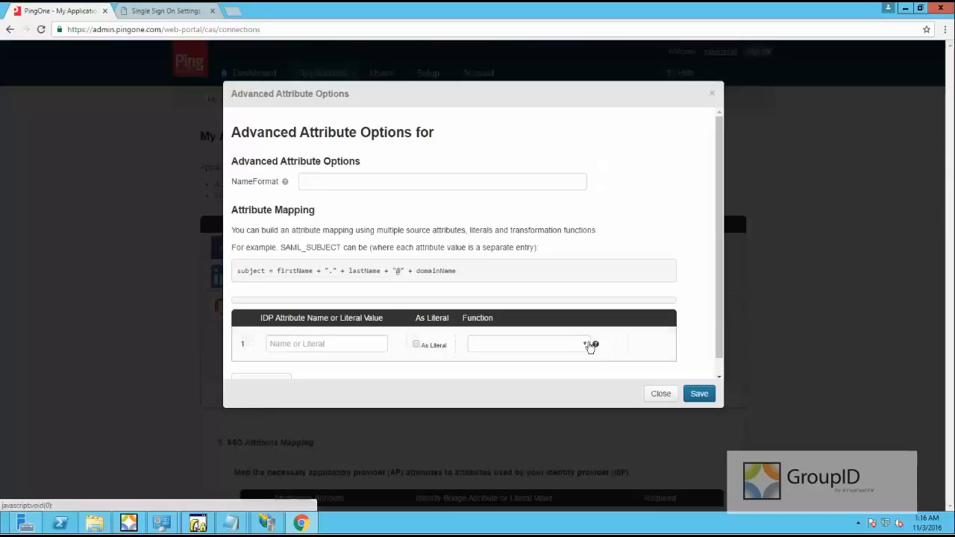
click(334, 182)
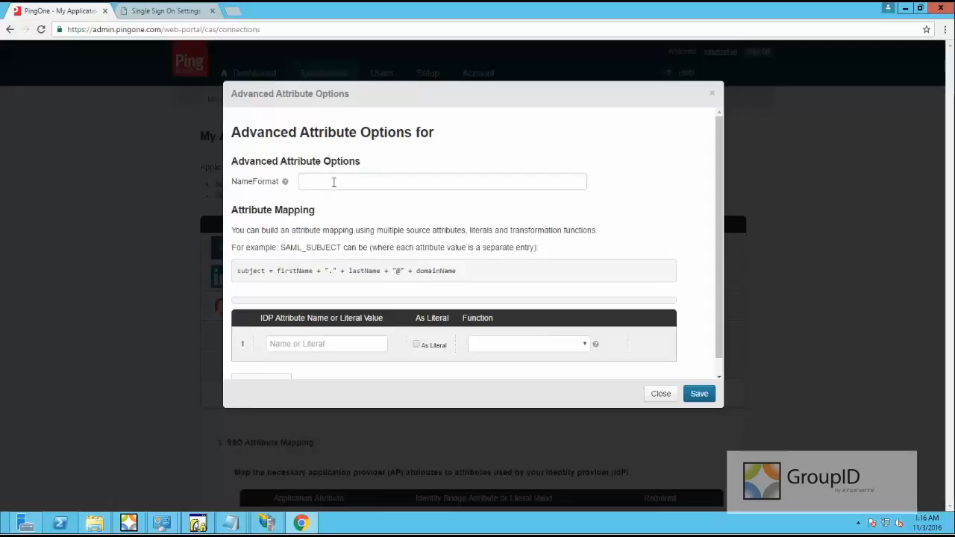
click(373, 183)
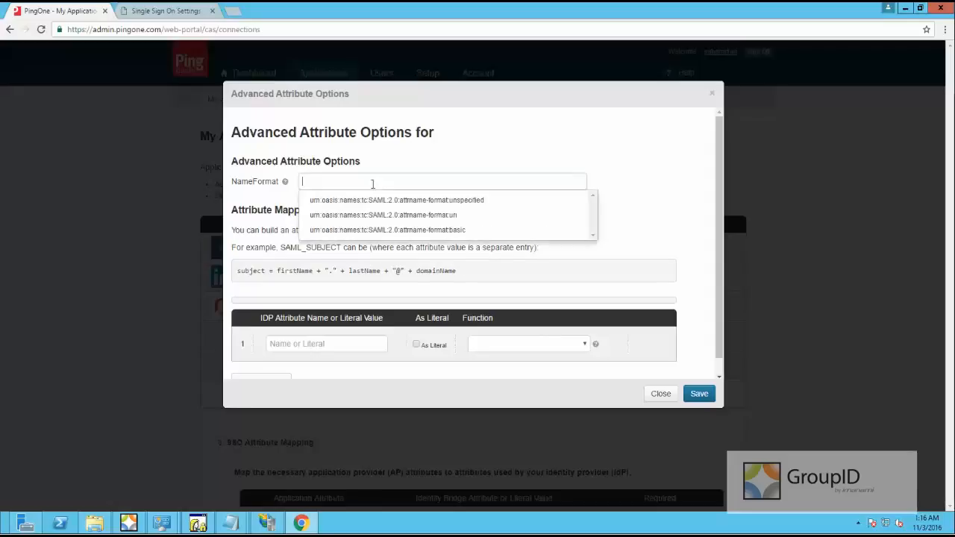
click(419, 202)
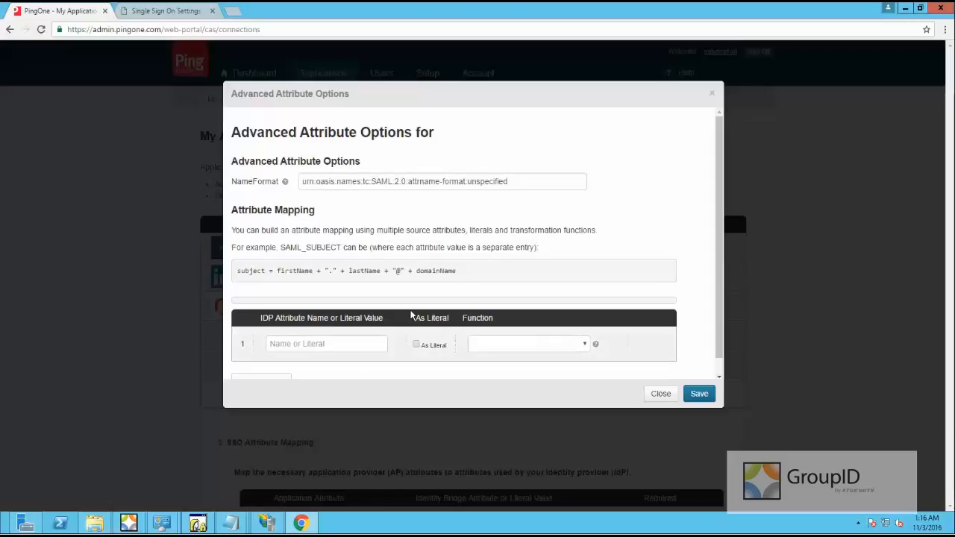
Set the IDP attribute name to E-Mail with no transformation function and save
scroll(364, 330, down, 1)
click(358, 329)
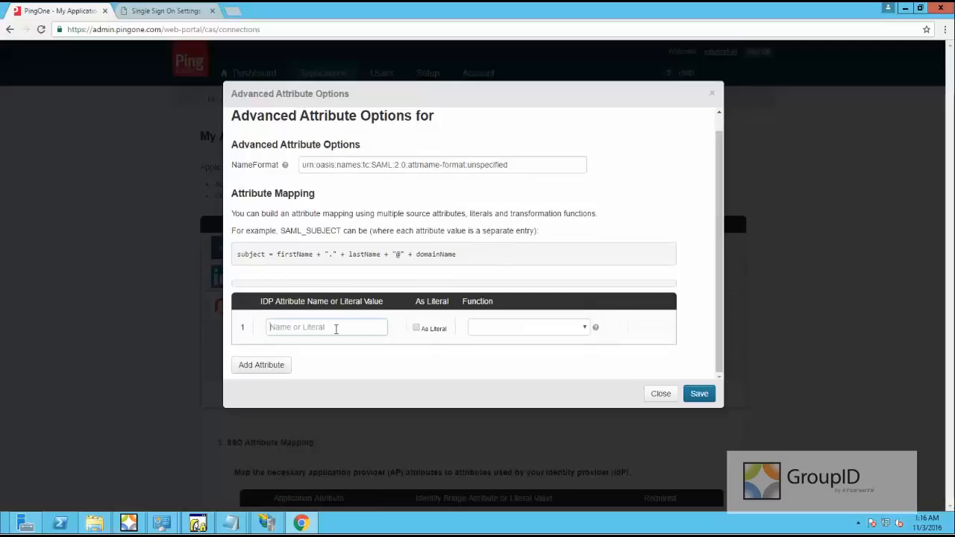
text(E-Mail)
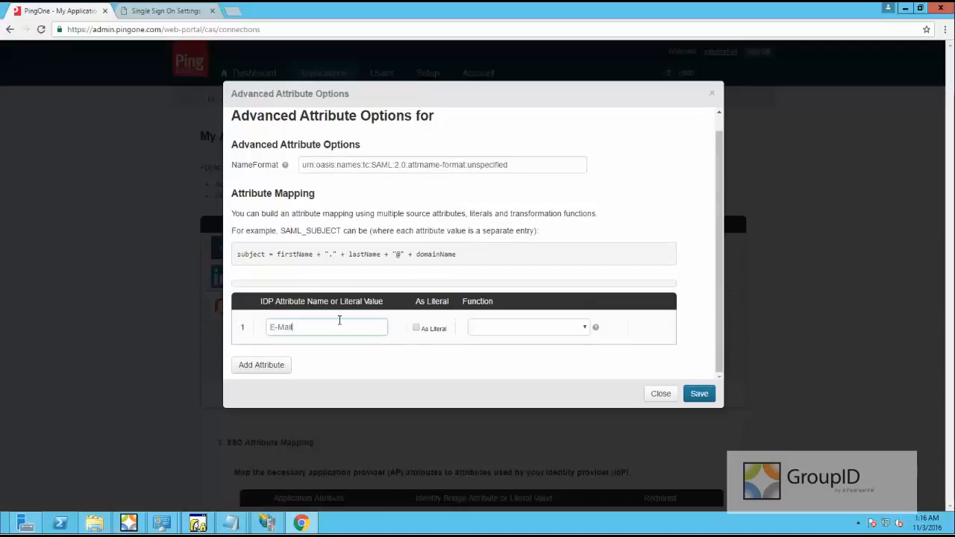
click(584, 331)
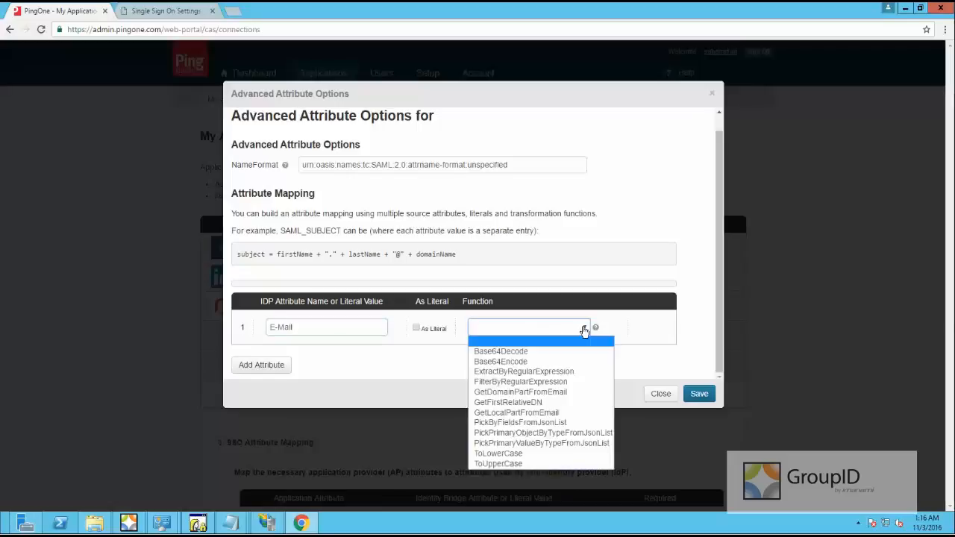
click(584, 331)
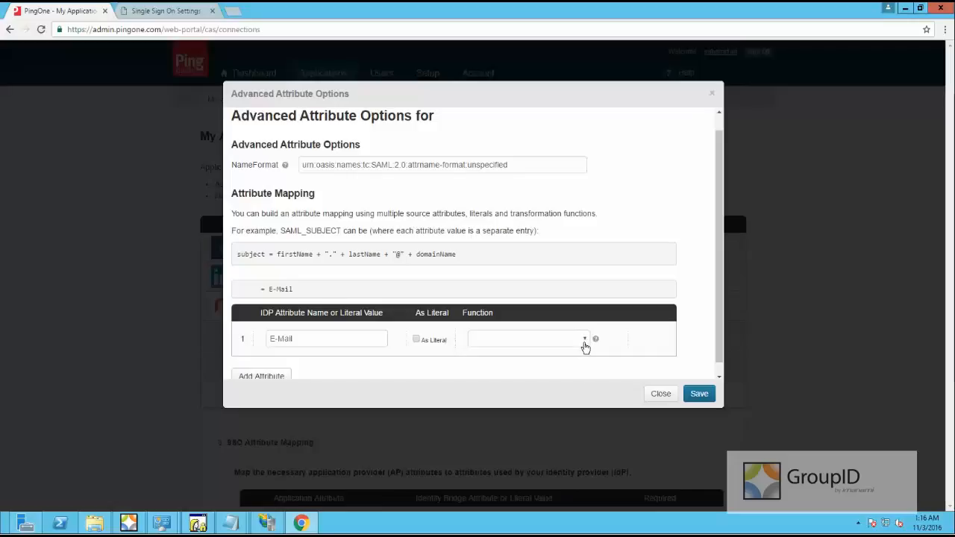
click(584, 340)
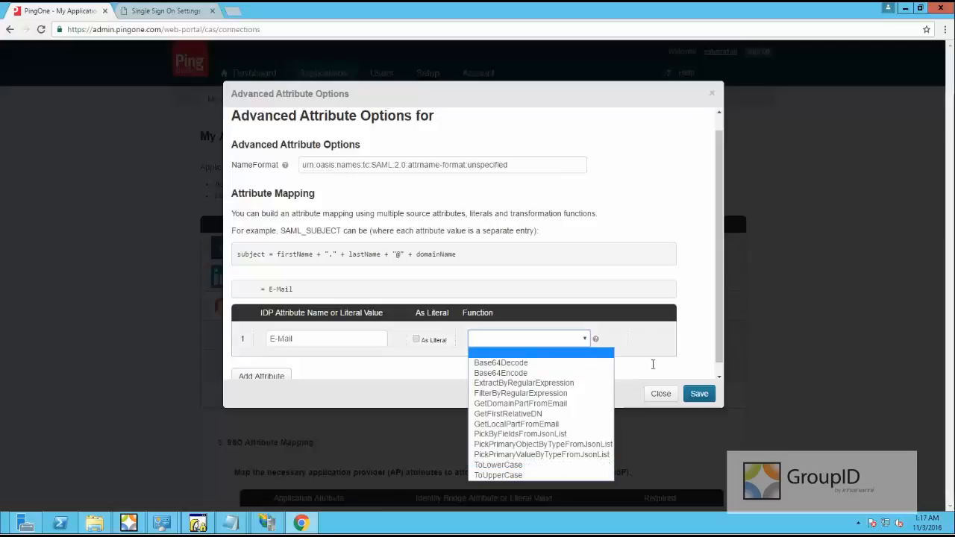
click(480, 346)
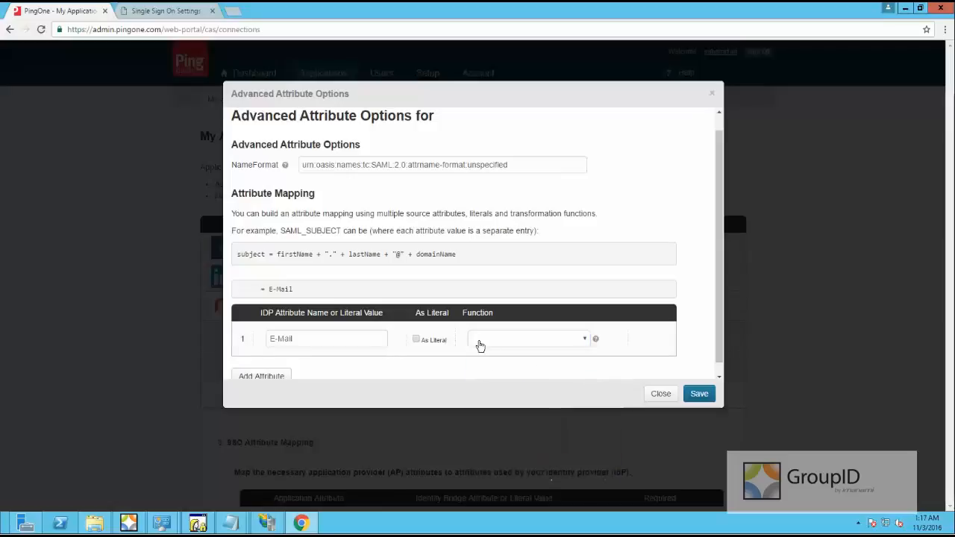
click(698, 394)
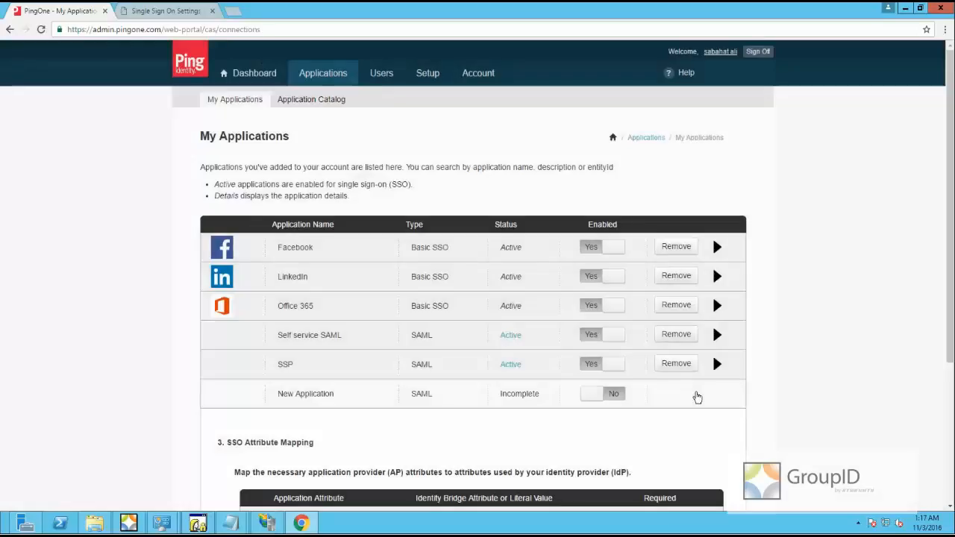
Name the application attribute 'First Attribute' and Save & Publish the SAML application
scroll(299, 311, down, 3)
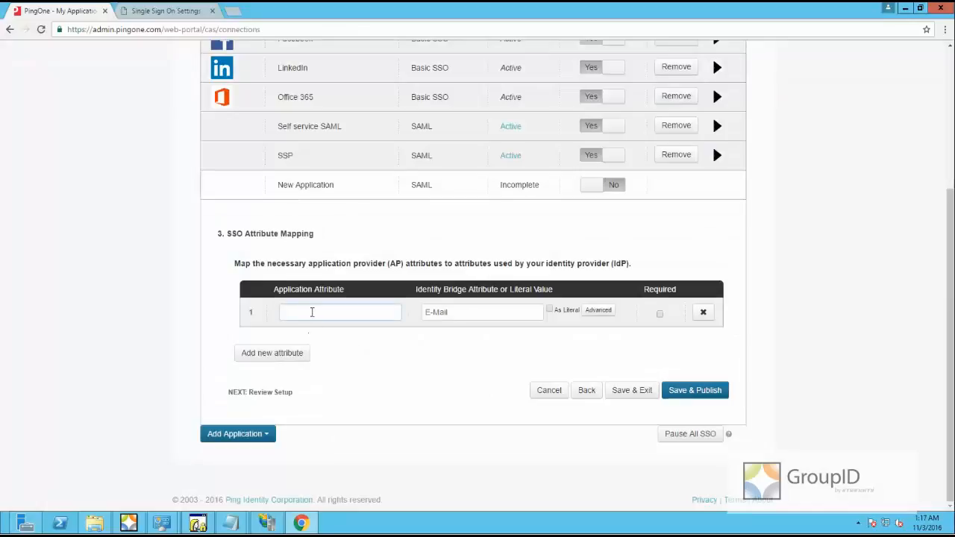
click(311, 312)
text(First Al)
text(tribute)
scroll(373, 79, up, 1)
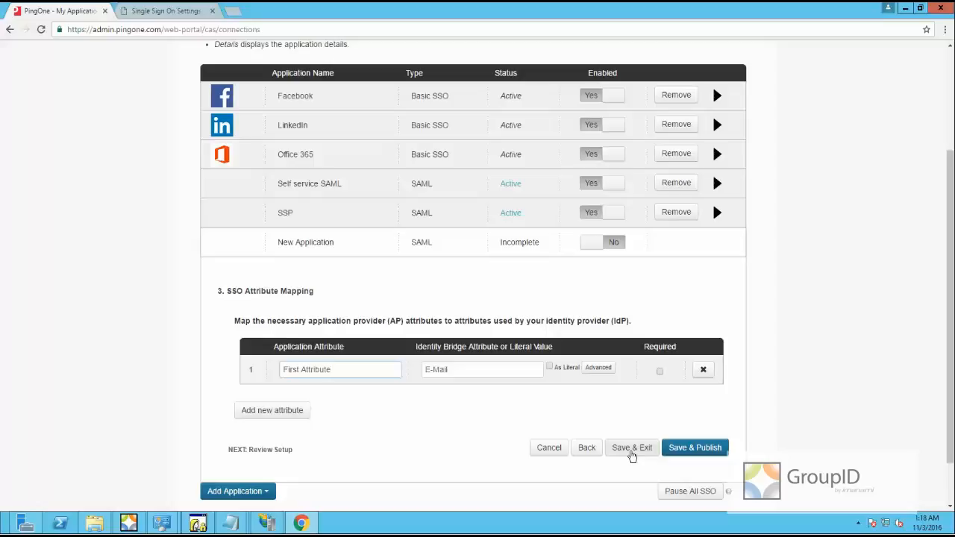
click(702, 451)
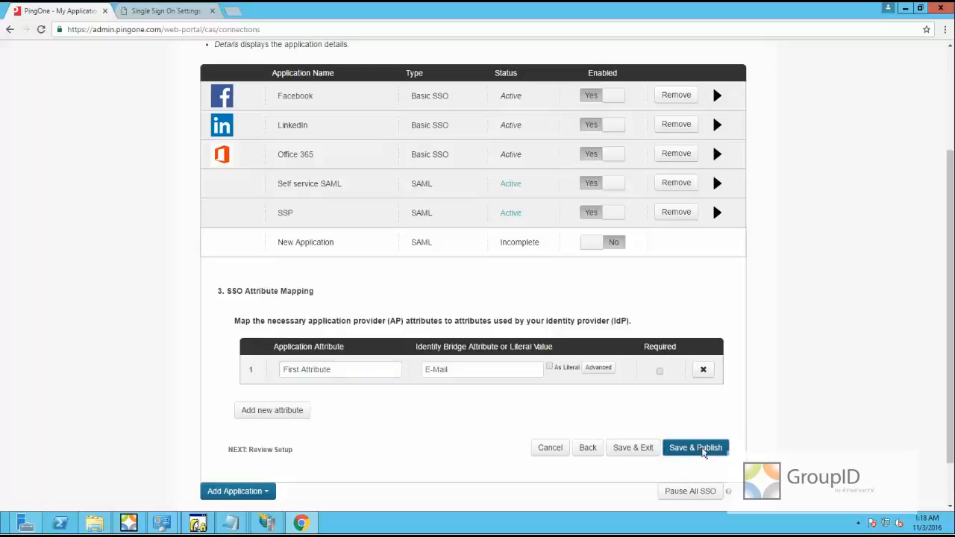
scroll(522, 306, down, 4)
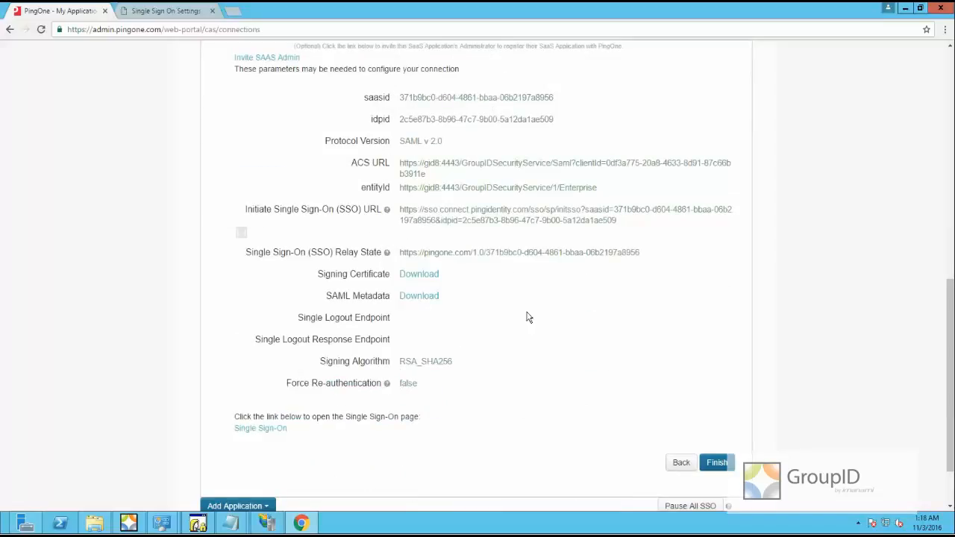
Review the saasid, idpid, ACS URL and SSO parameters, then finish the Imanami GroupID App1 setup
scroll(511, 324, up, 5)
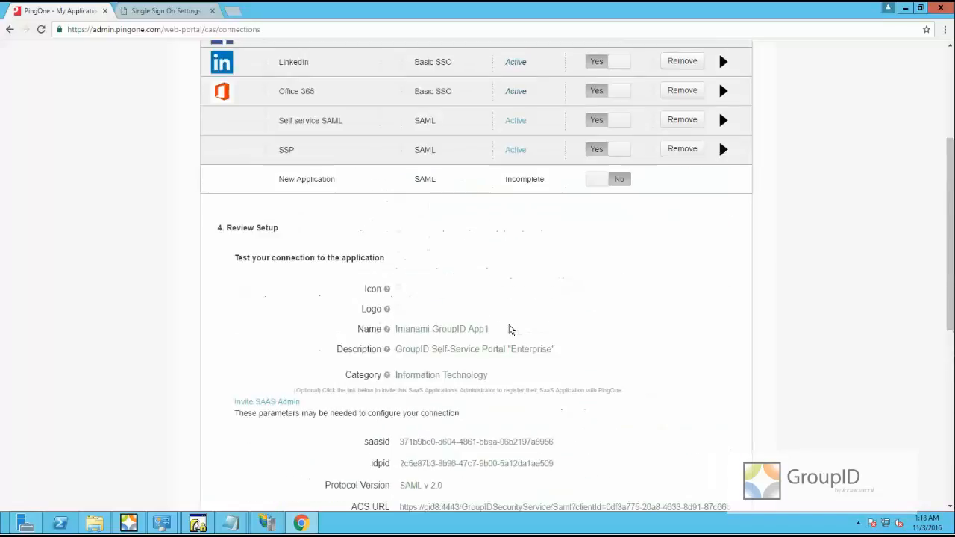
scroll(406, 262, up, 2)
scroll(416, 273, down, 3)
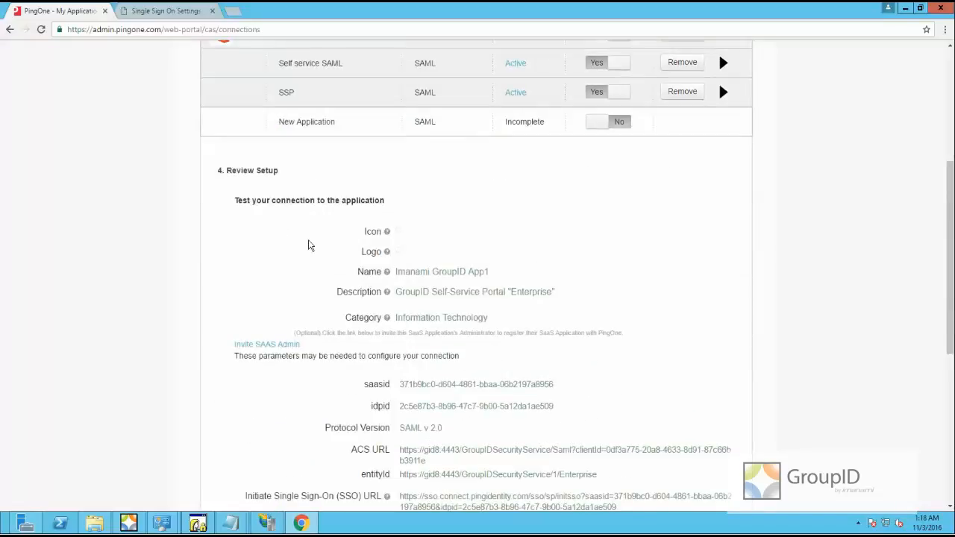
scroll(485, 313, down, 2)
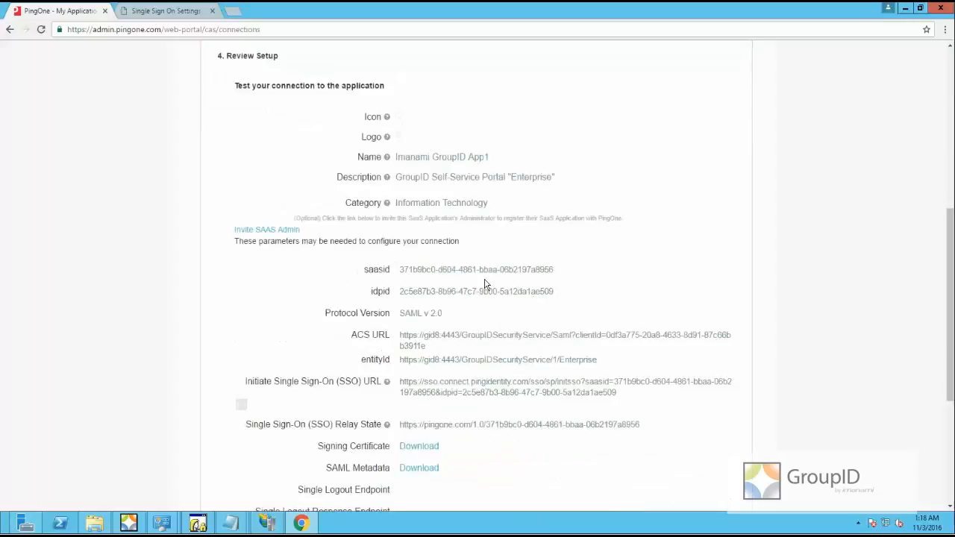
scroll(486, 283, down, 2)
click(726, 464)
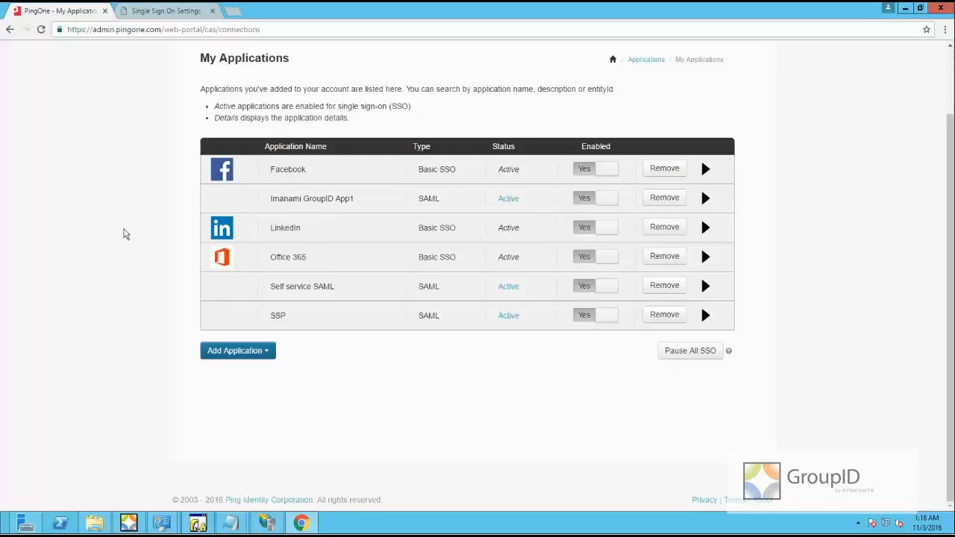
scroll(124, 238, up, 1)
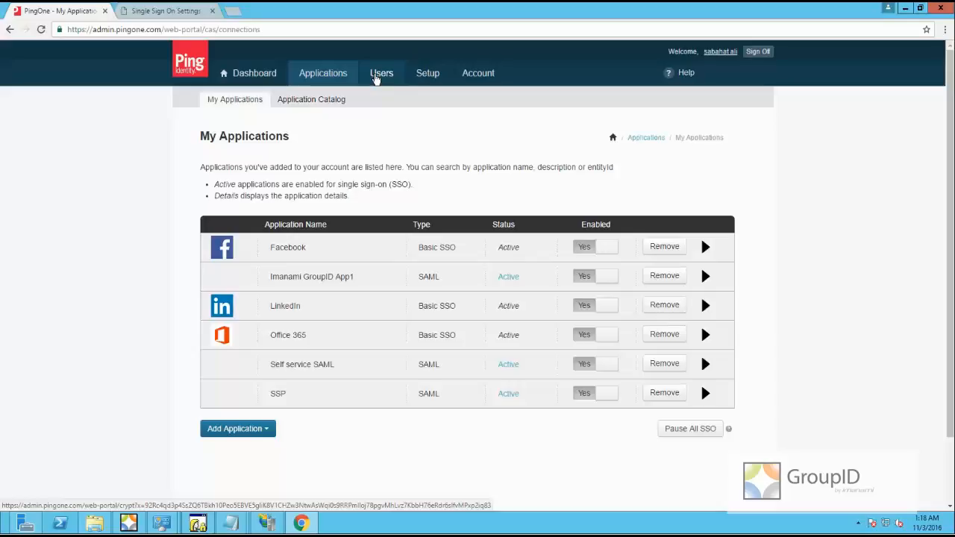
Create a new PingOne test user with a password, username, name and email, and save it
click(376, 79)
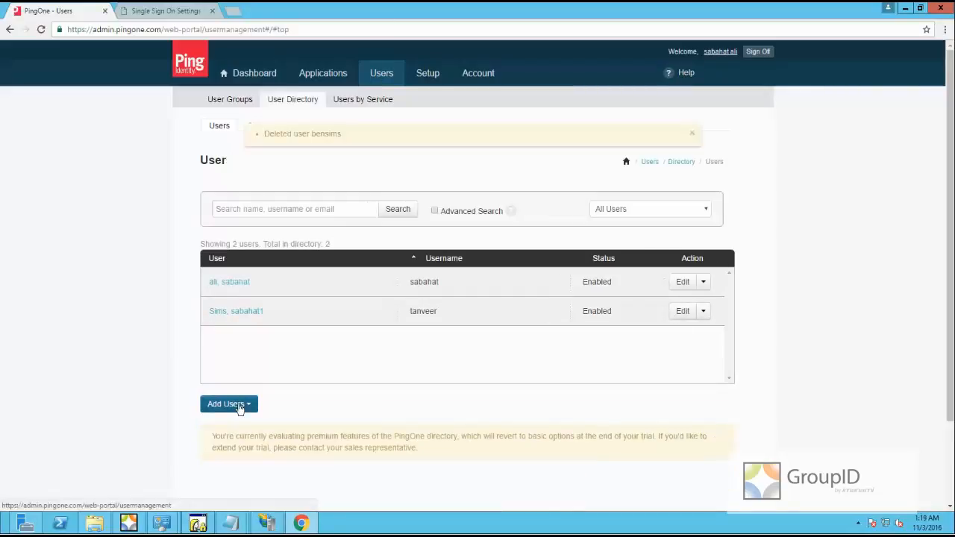
click(239, 408)
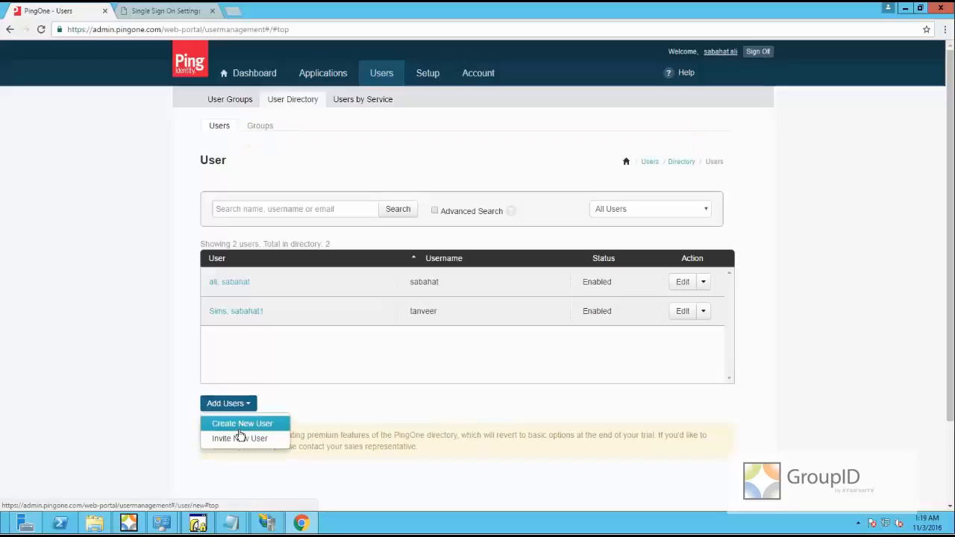
click(240, 430)
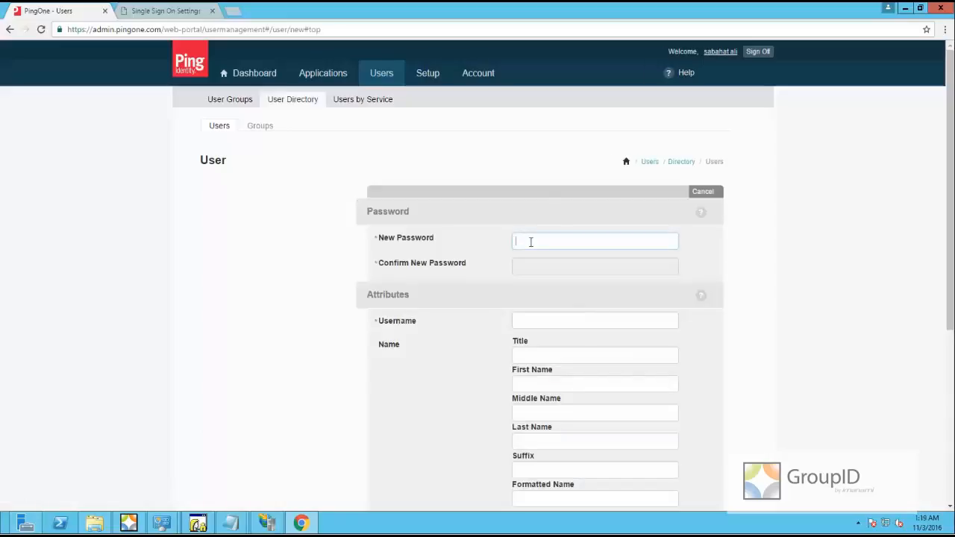
text(••)
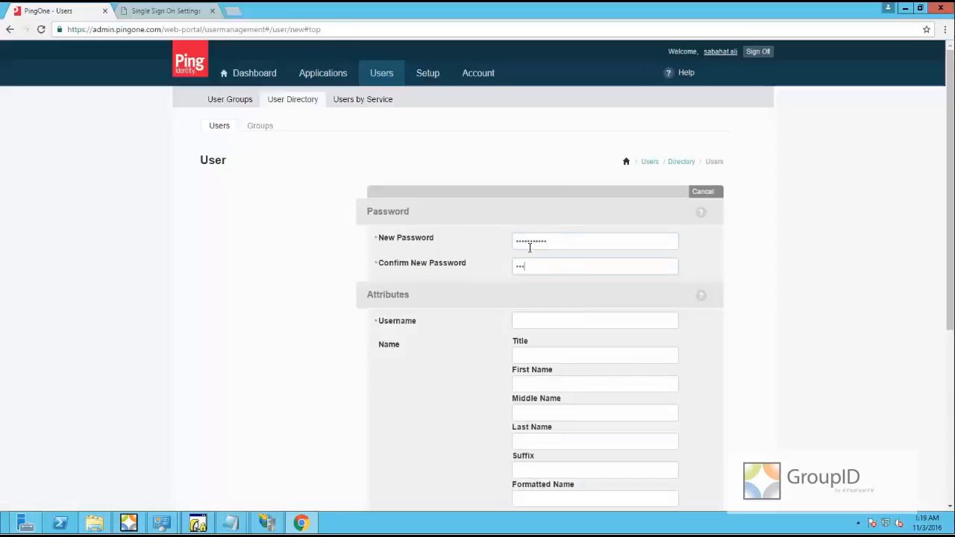
text(•••••••••••)
scroll(531, 249, down, 2)
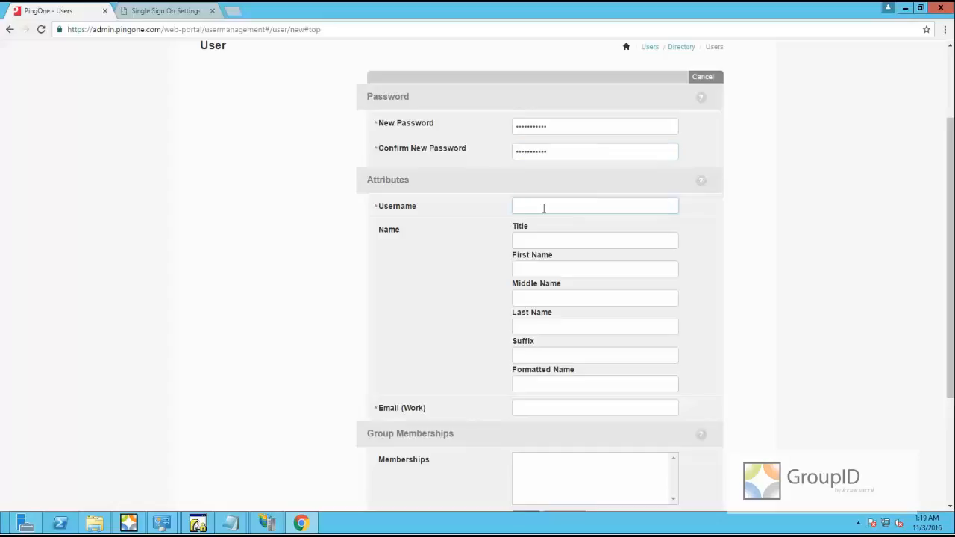
click(549, 213)
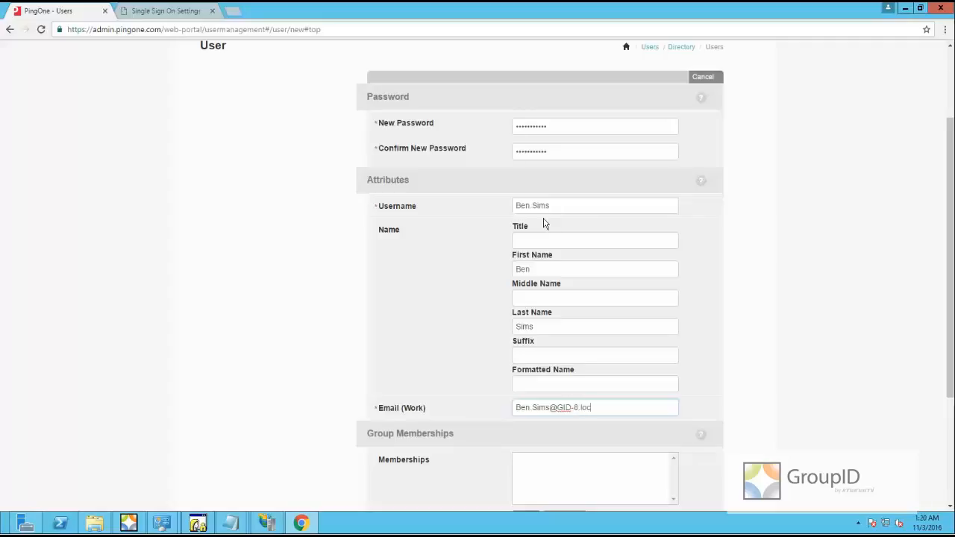
scroll(667, 379, down, 3)
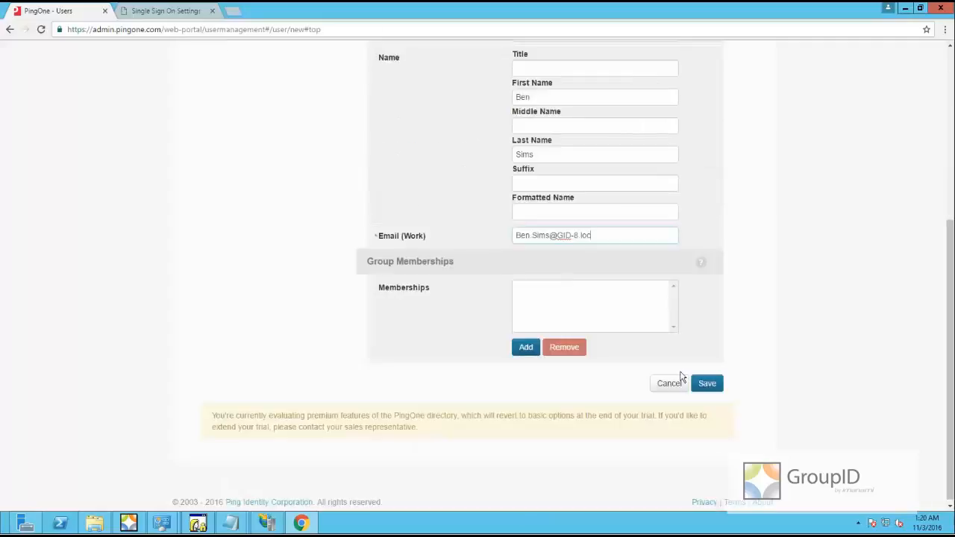
click(708, 388)
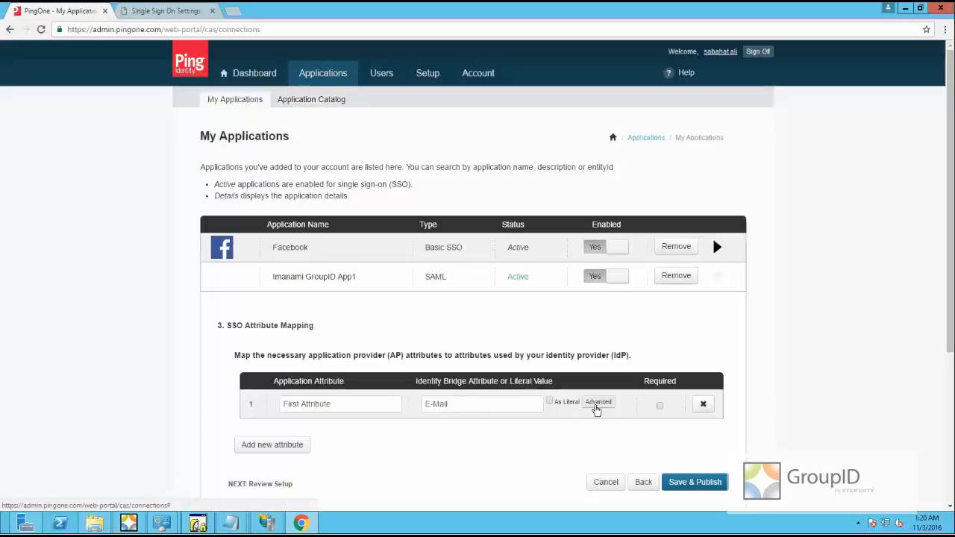
Change the mapping's identity attribute from E-Mail to Email and save the advanced options
click(598, 402)
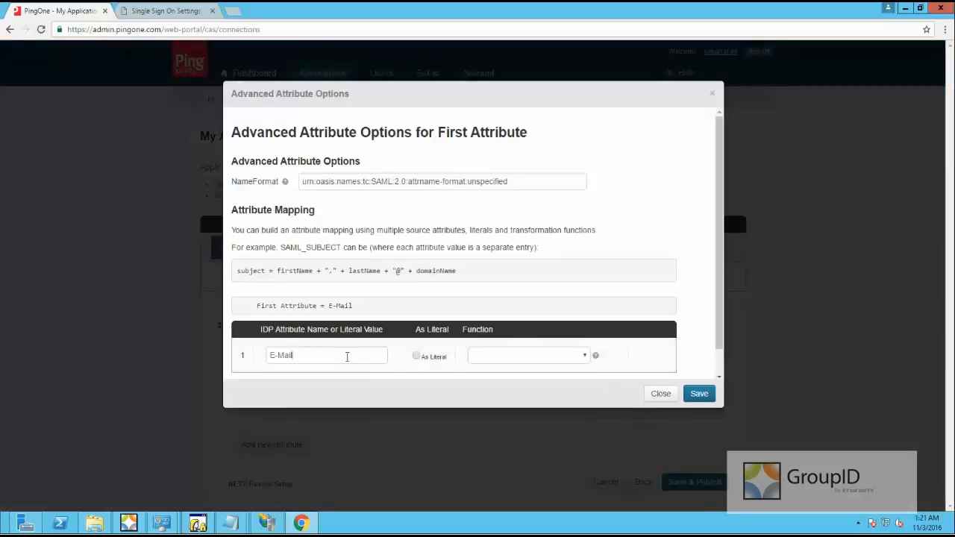
drag(326, 357, 266, 356)
click(372, 359)
scroll(383, 356, down, 1)
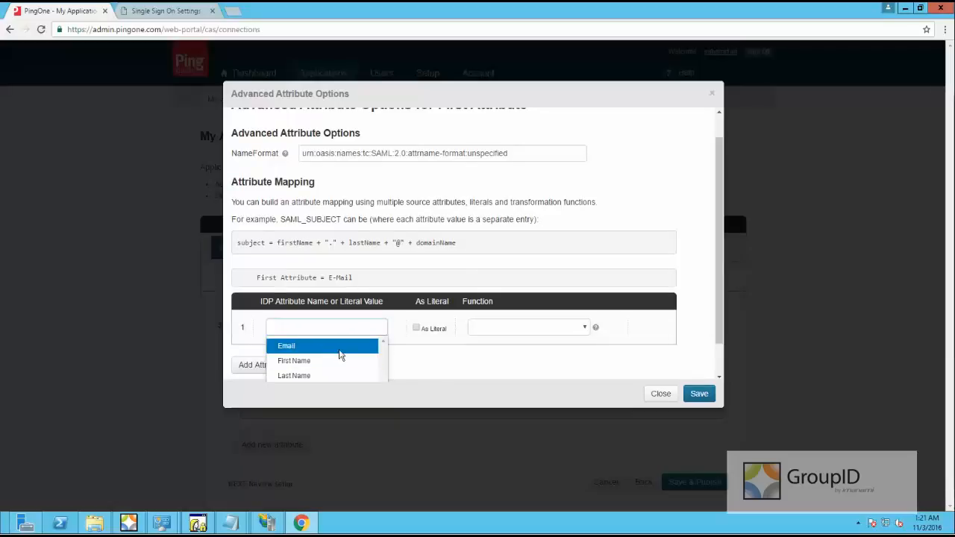
click(340, 354)
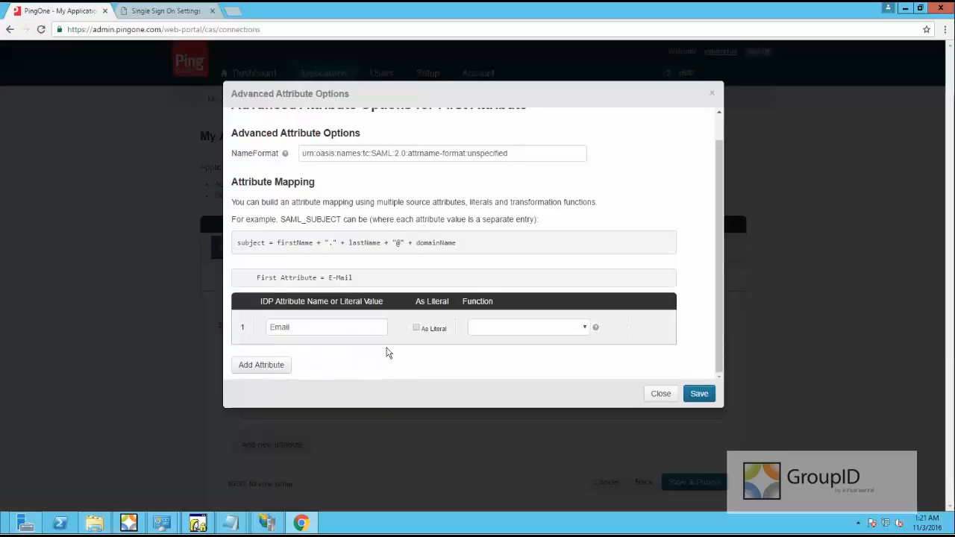
click(700, 395)
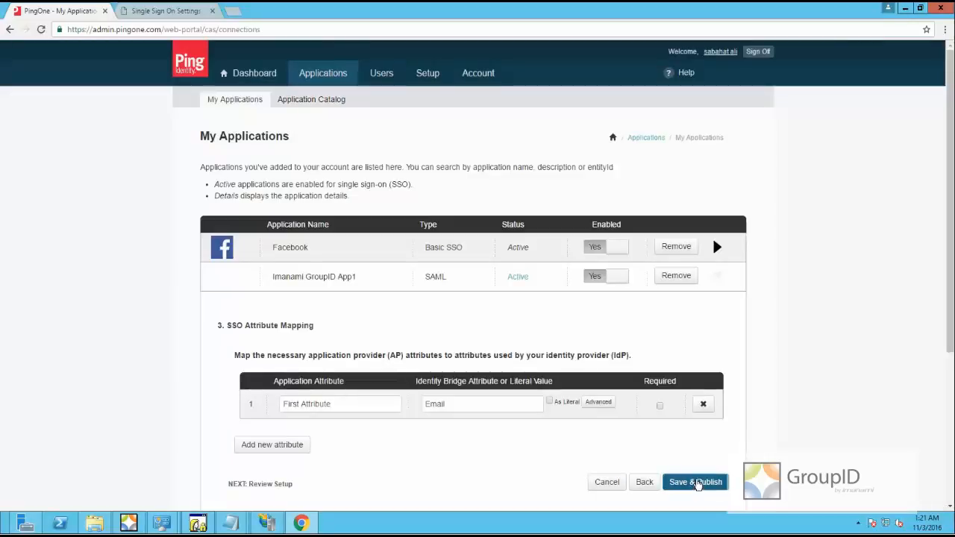
Save & Publish and finish the application, view PingOne Users, then bring up the GroupID console
click(696, 482)
scroll(635, 448, down, 4)
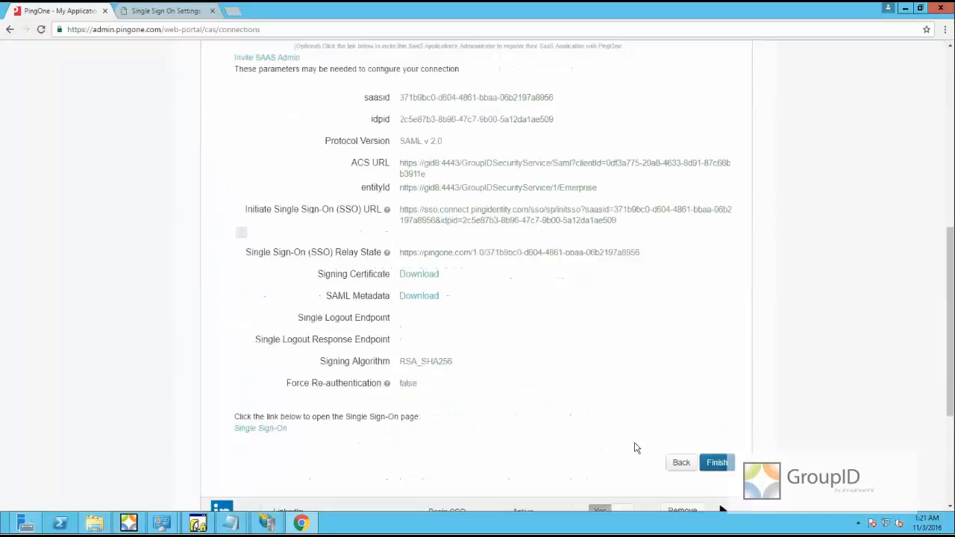
click(718, 462)
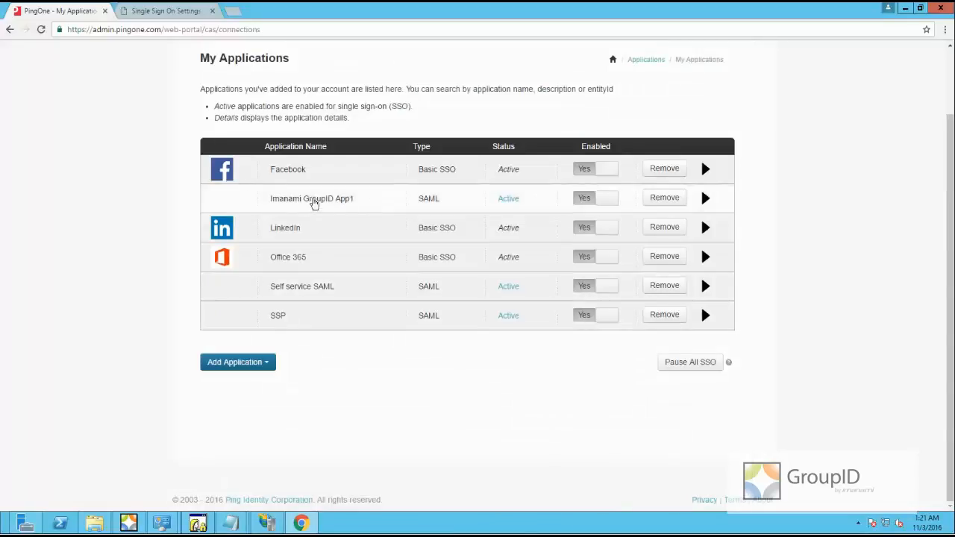
scroll(316, 222, up, 2)
click(378, 76)
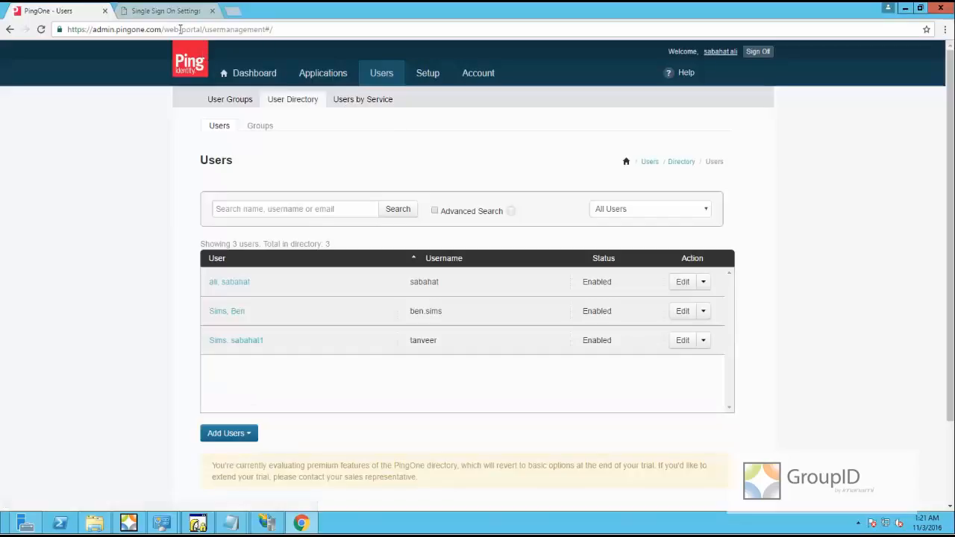
click(131, 523)
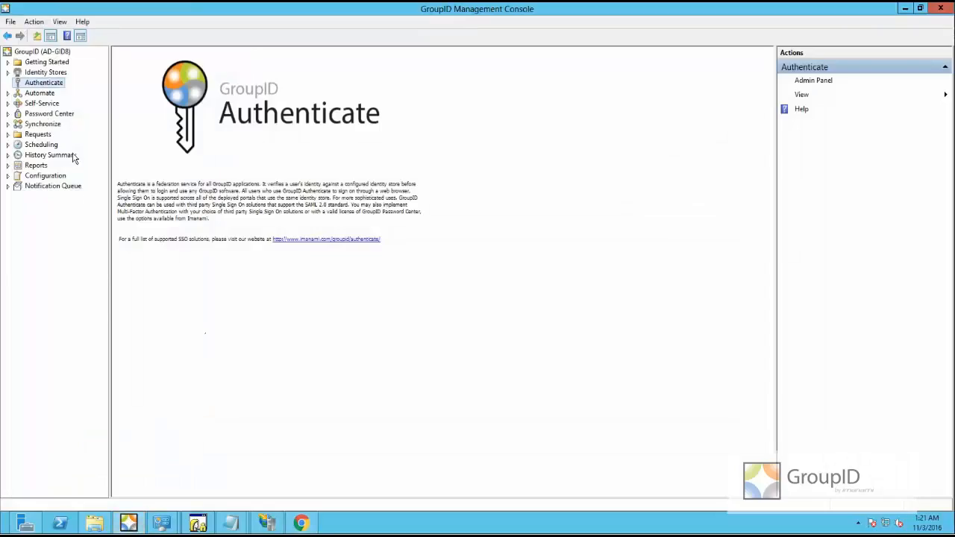
click(41, 104)
double_click(46, 114)
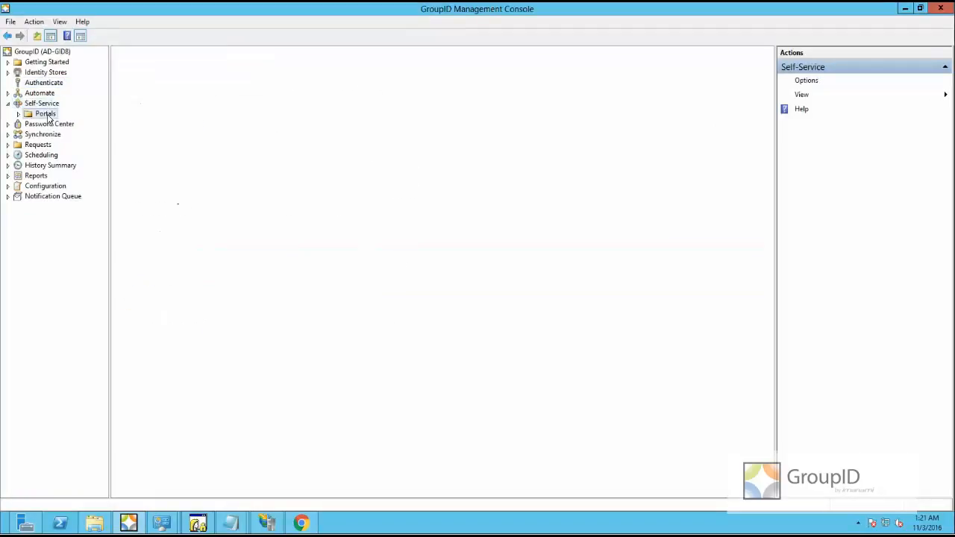
double_click(60, 124)
click(64, 137)
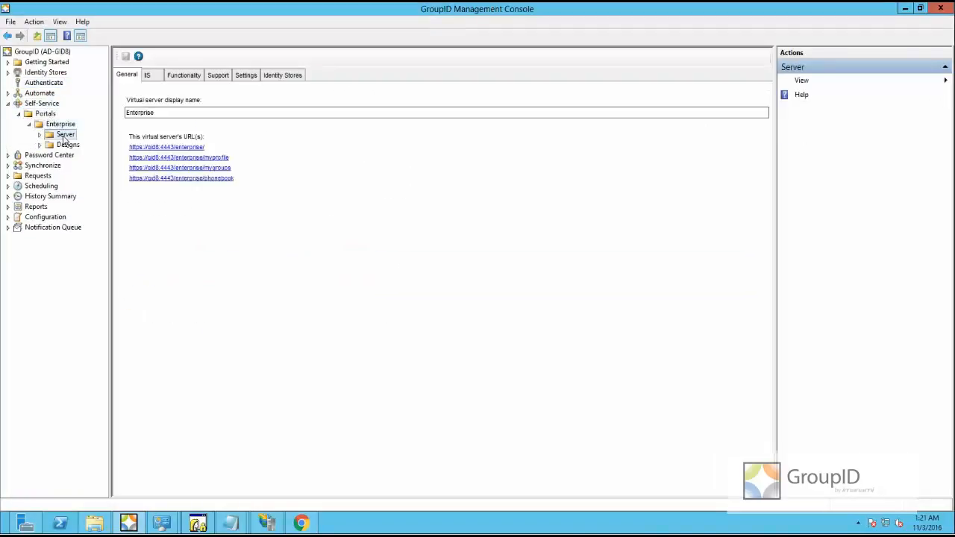
click(170, 150)
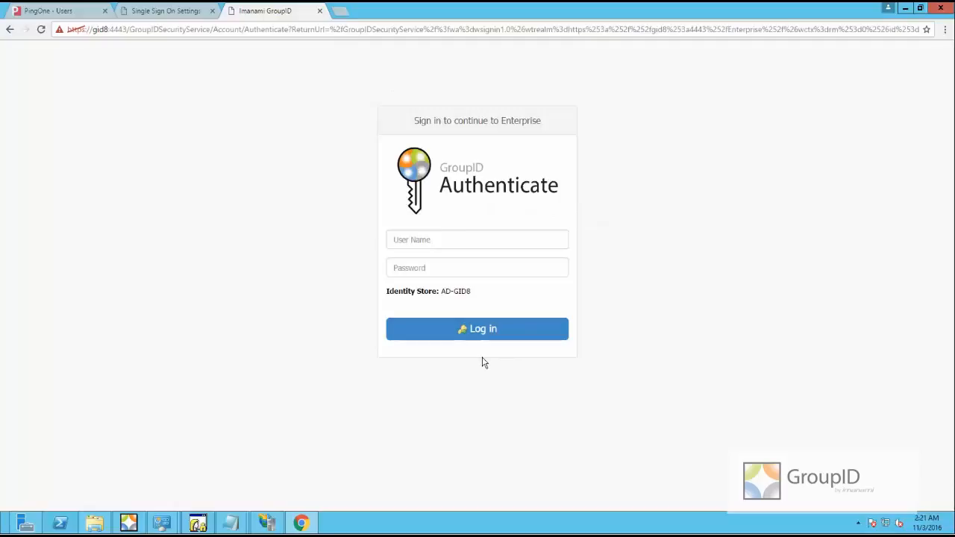
click(147, 13)
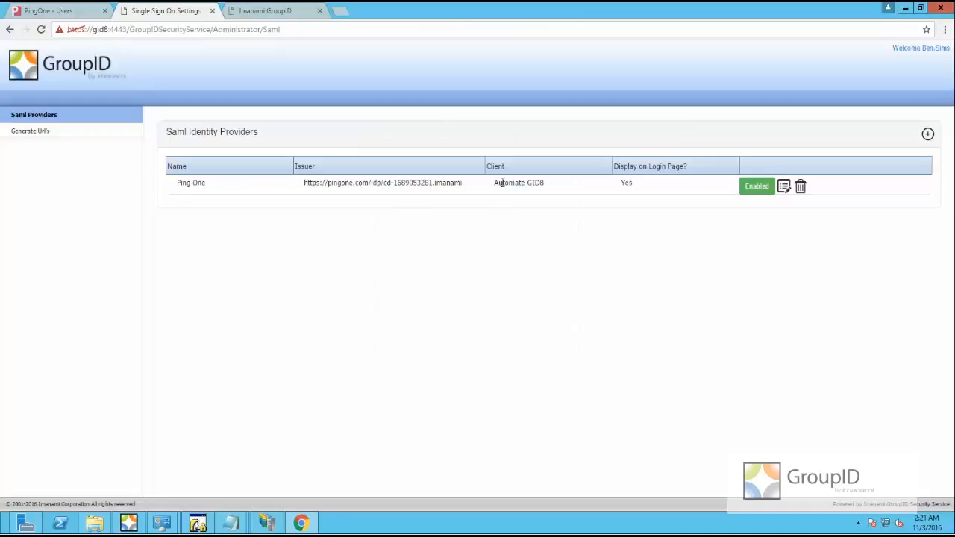
Change the Ping One provider's client from Automate GID8 to Enterprise and update it
drag(494, 187, 547, 183)
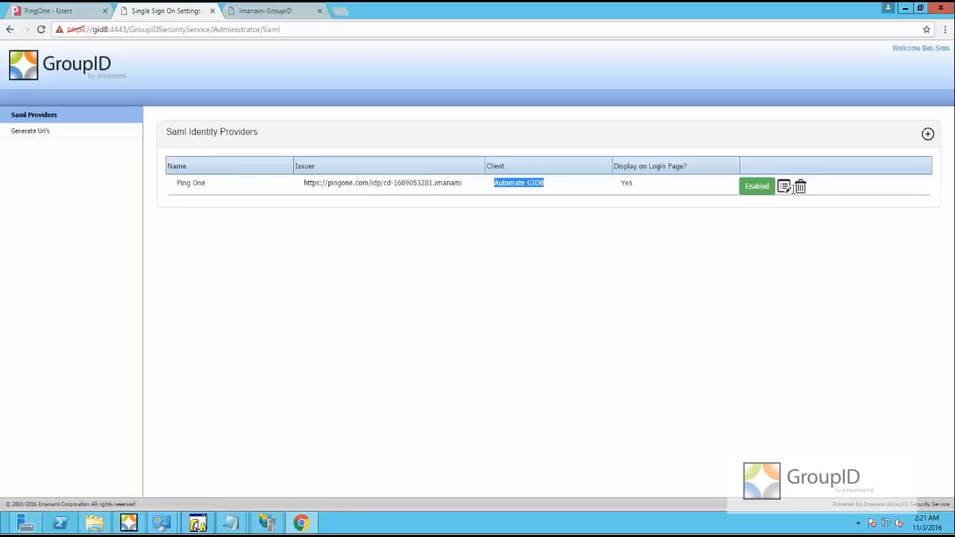
click(784, 187)
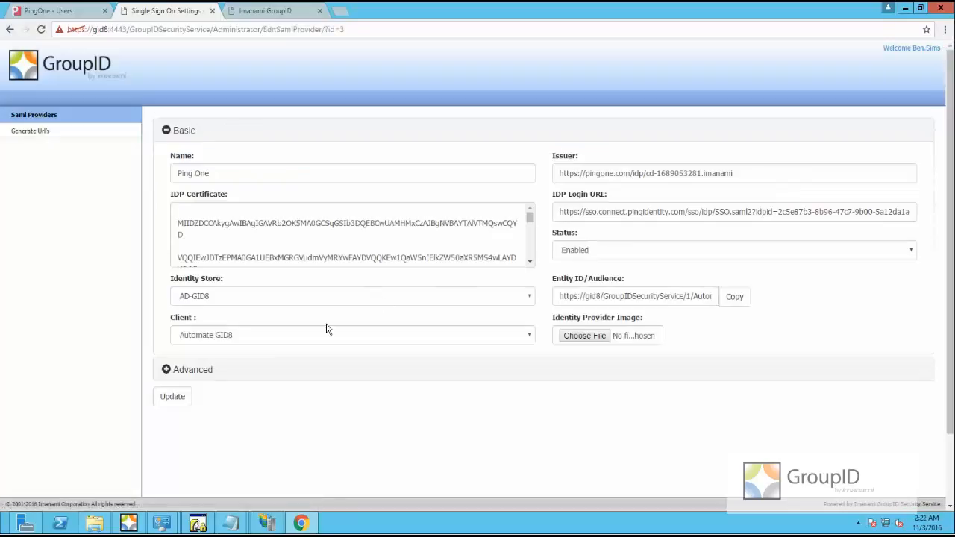
click(218, 335)
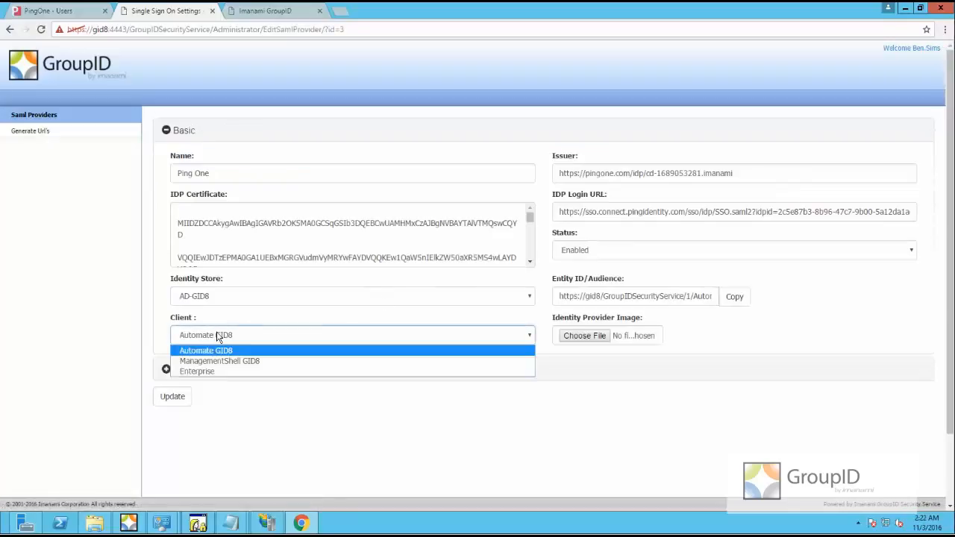
click(199, 373)
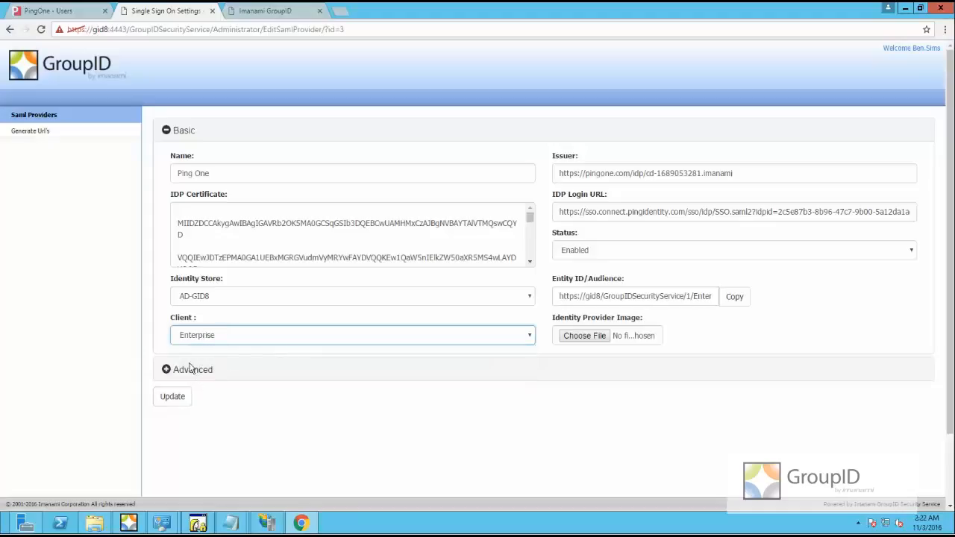
click(160, 397)
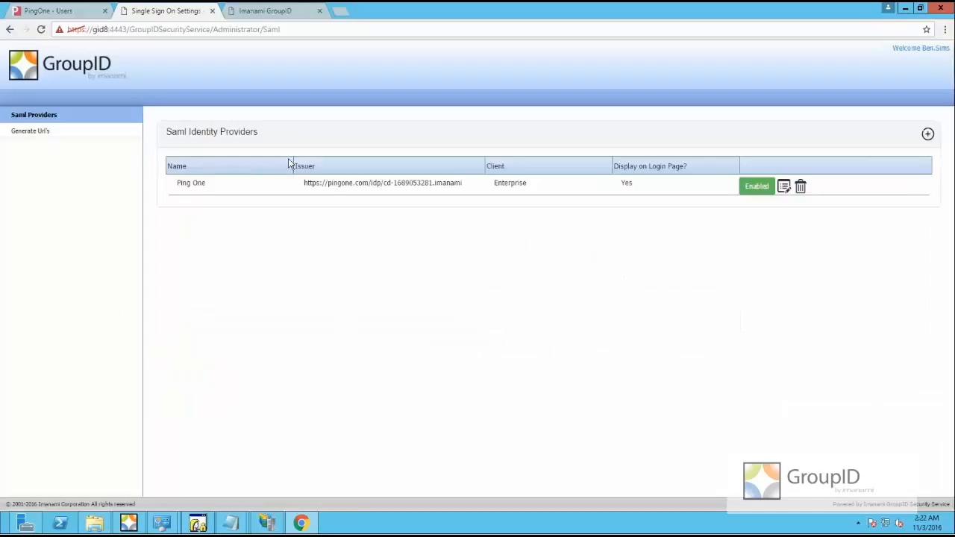
click(280, 13)
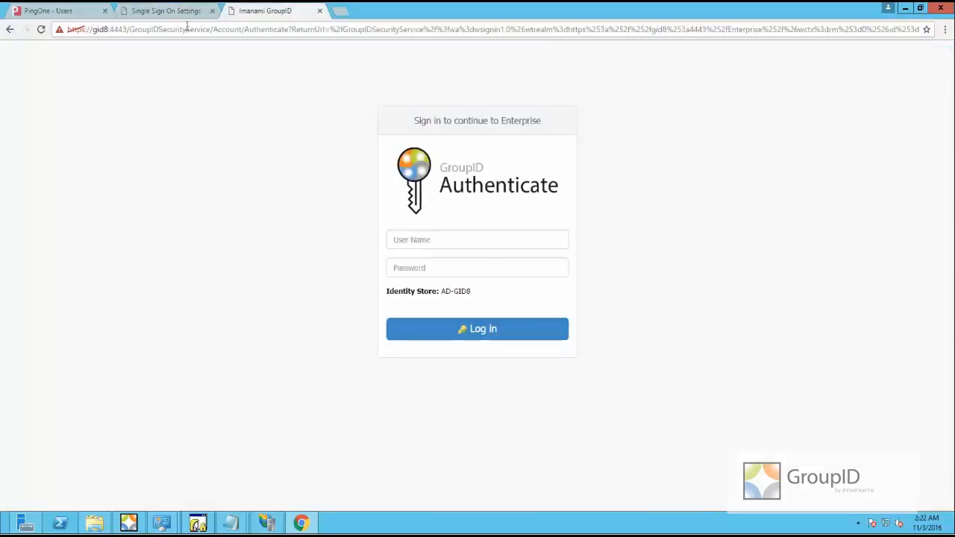
Reload the Enterprise sign-in page, sign in via Ping One, then close the portal after reopening it once
click(40, 31)
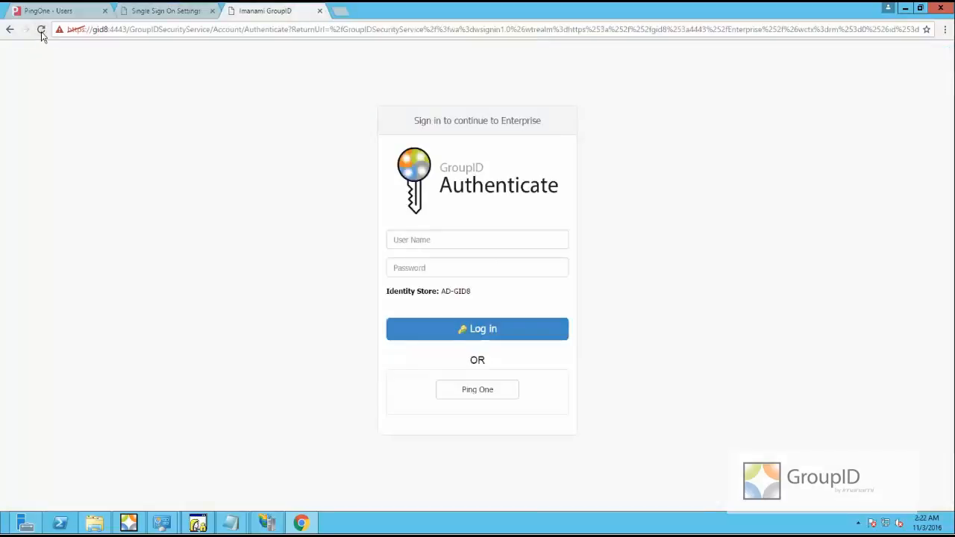
click(468, 400)
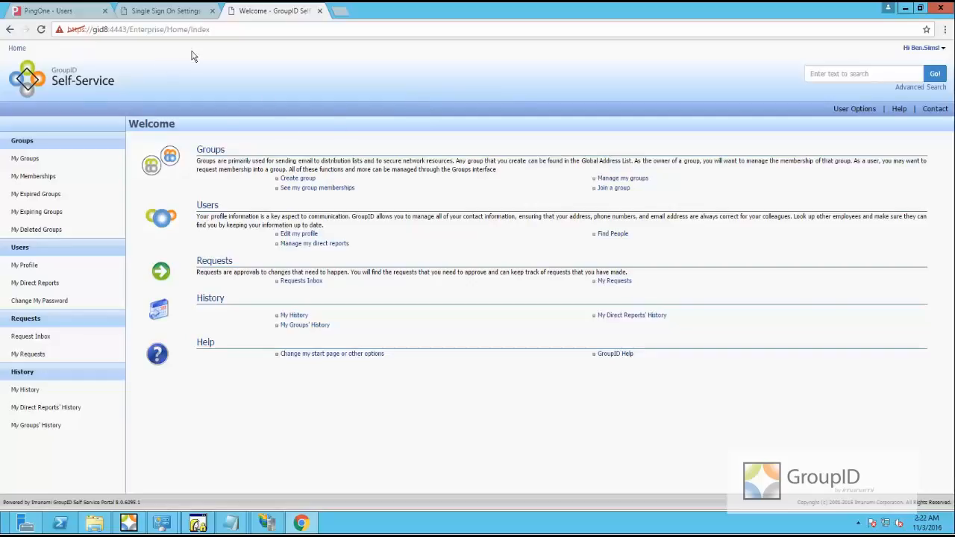
click(320, 11)
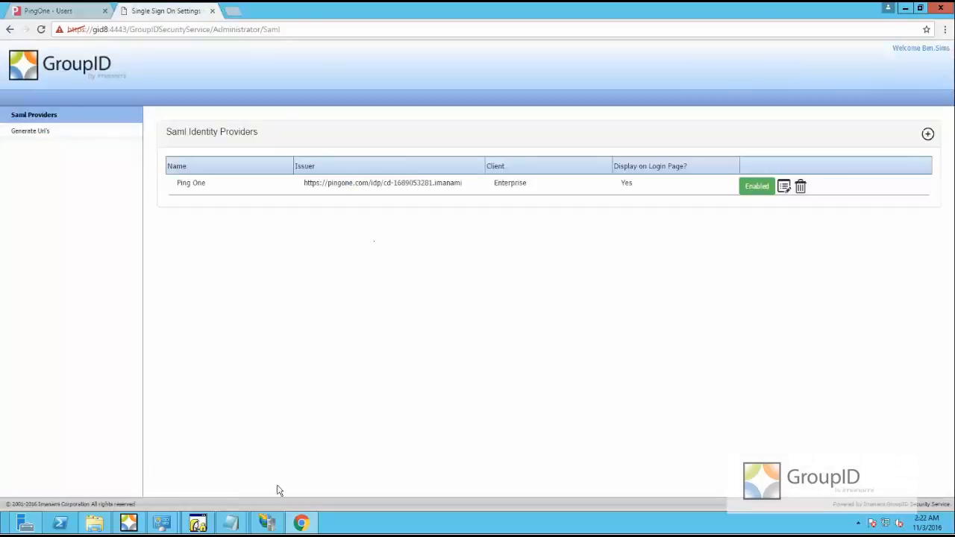
click(129, 524)
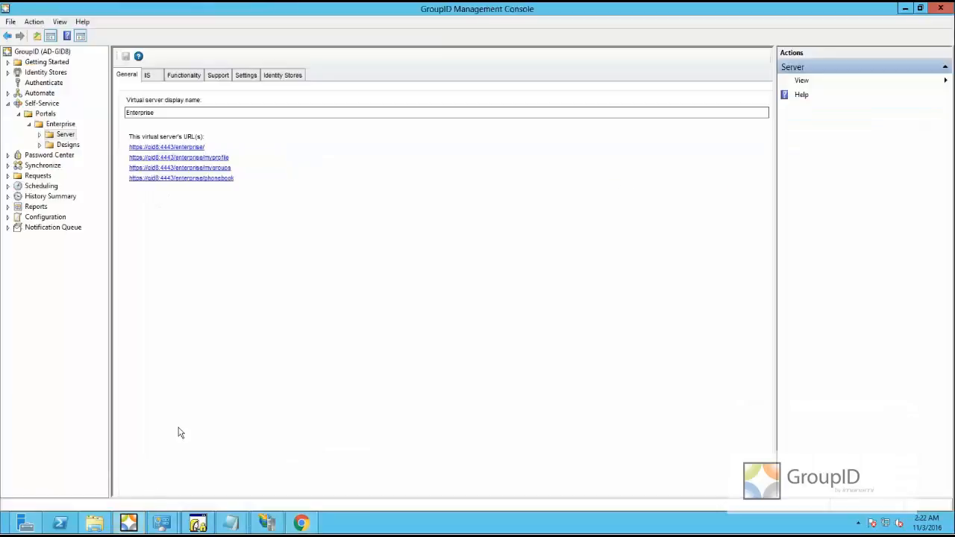
click(179, 148)
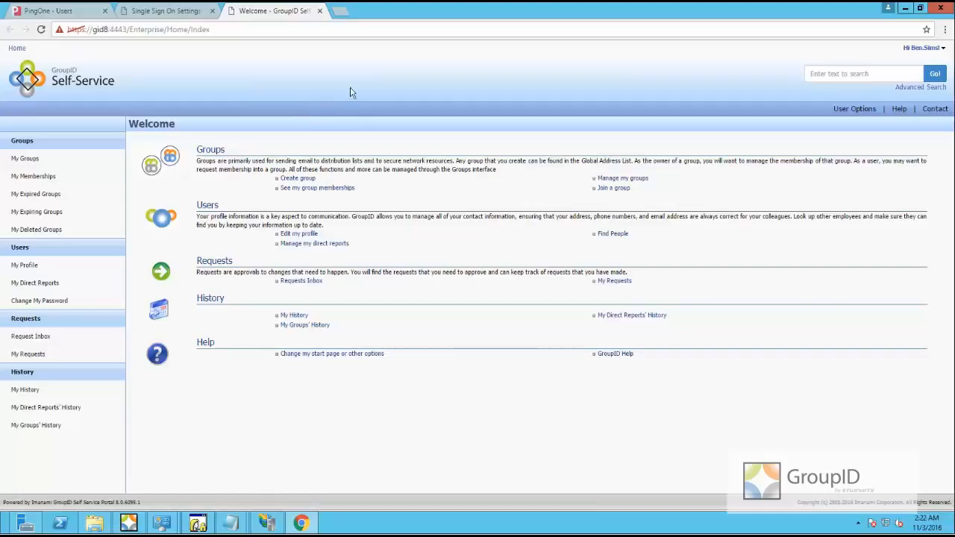
click(320, 11)
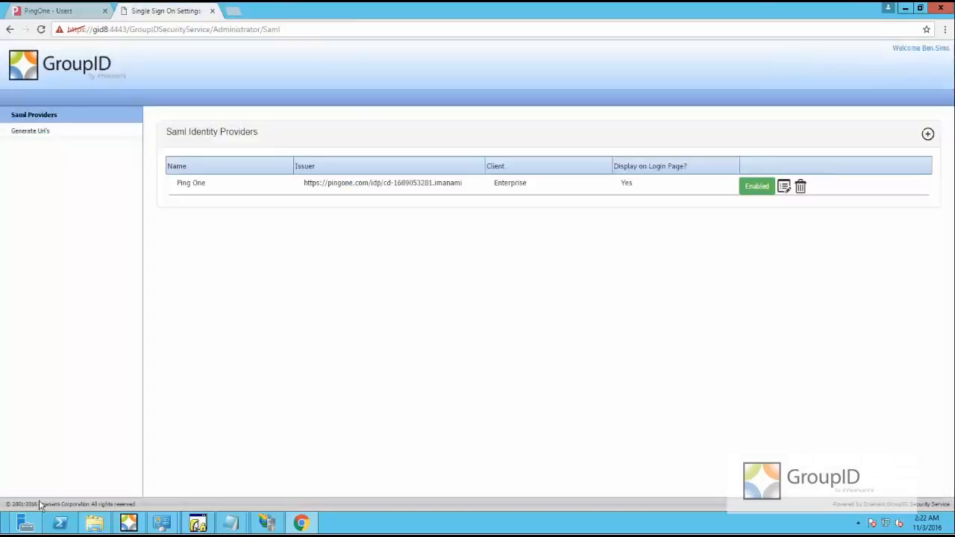
Run iisreset from a cmd prompt launched via Run, then close the Single Sign On Settings page
right_click(3, 531)
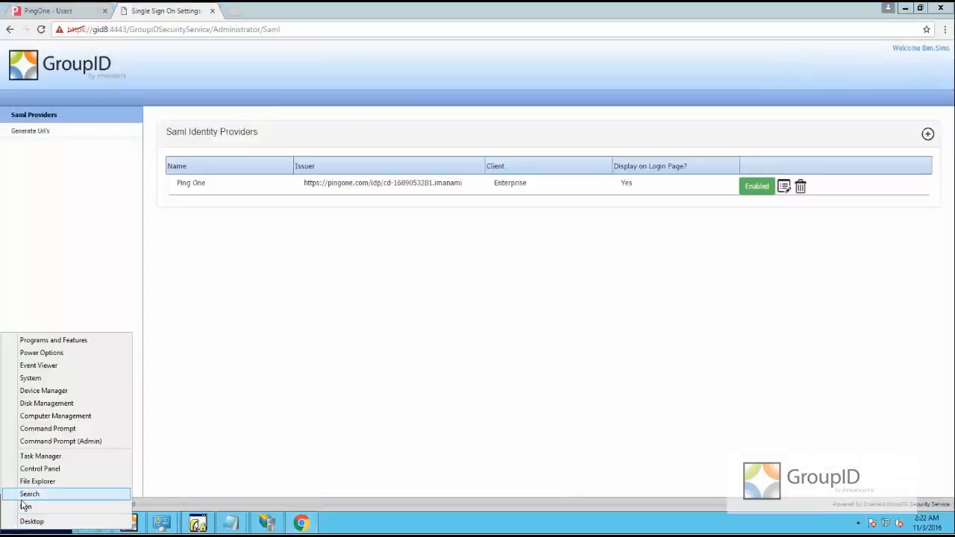
click(26, 506)
text(cmd)
key(Return)
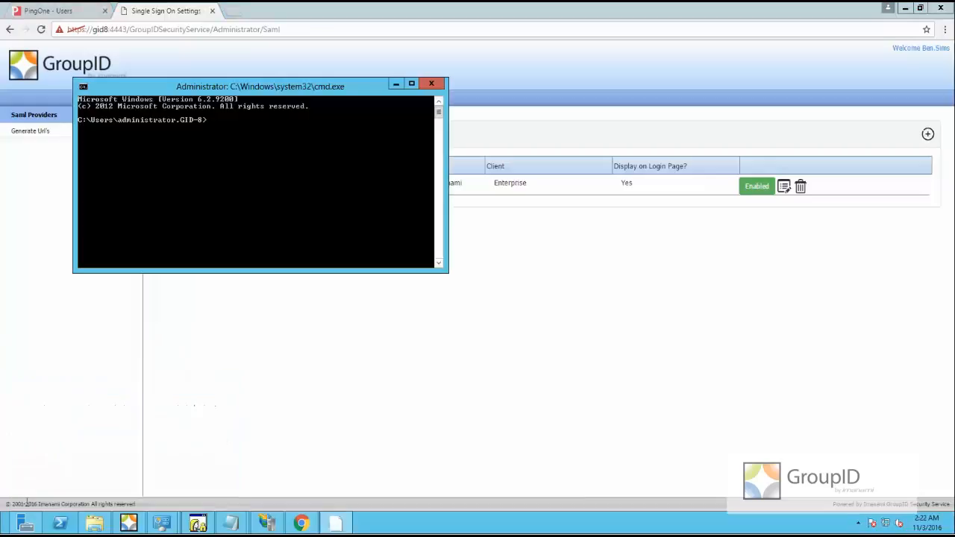
text(iisreset)
key(Return)
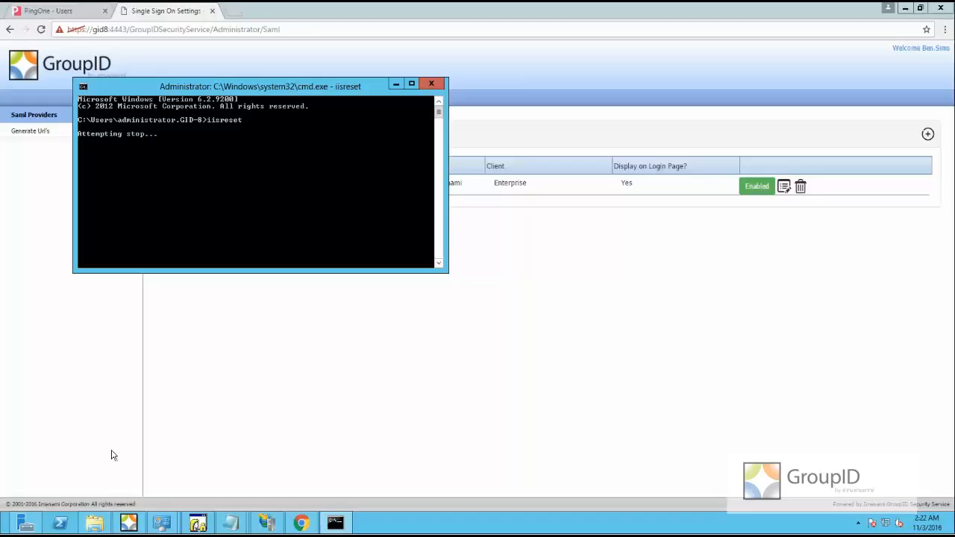
click(214, 16)
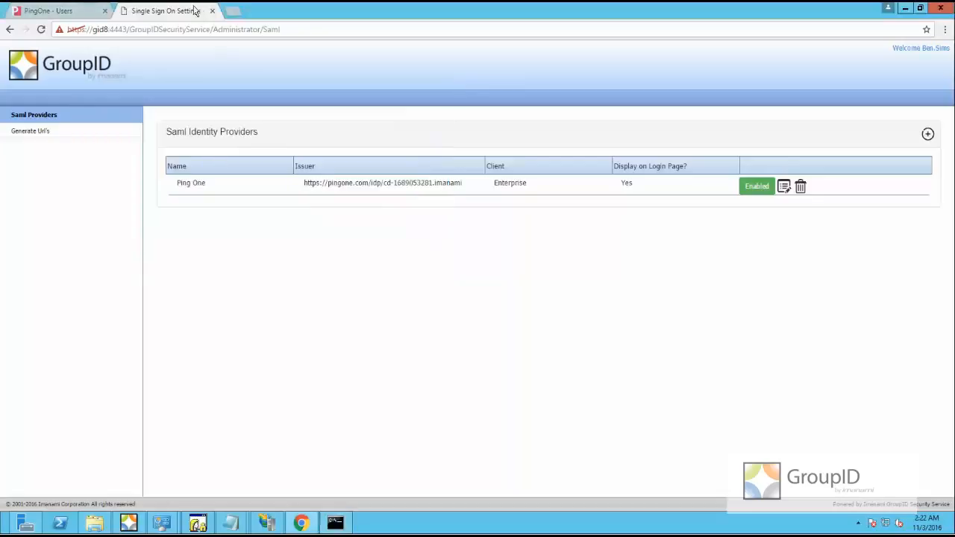
click(212, 11)
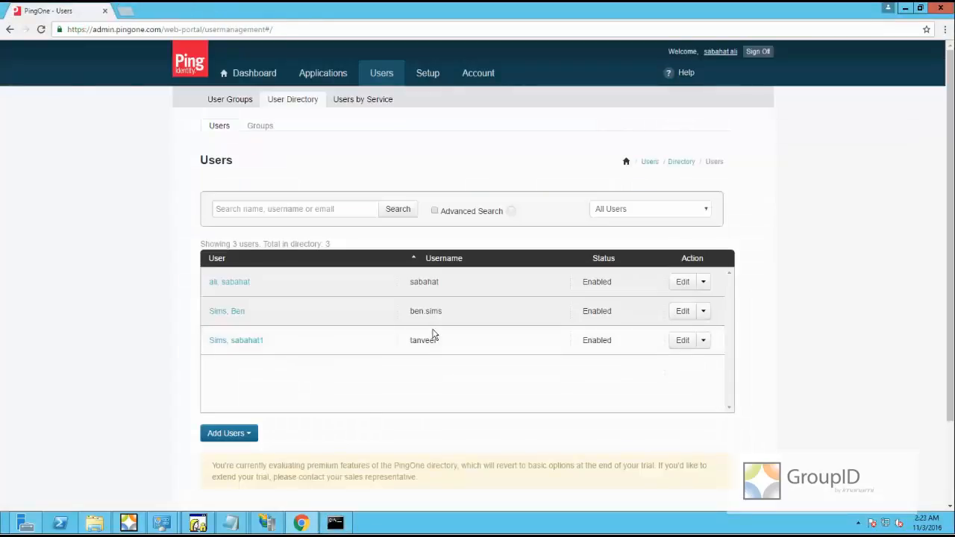
Select the test user's username in the PingOne Users list, then switch to the GroupID Management Console
drag(446, 311, 408, 312)
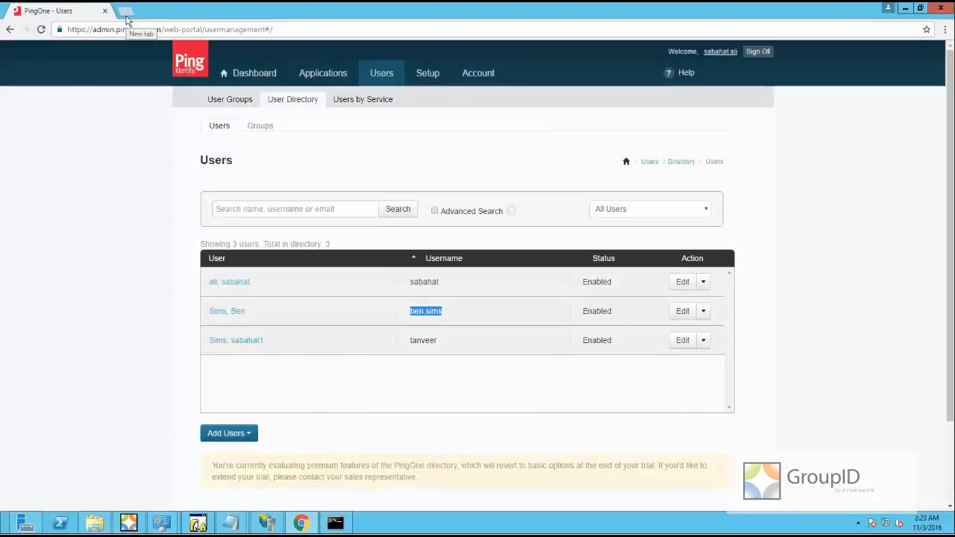
click(128, 524)
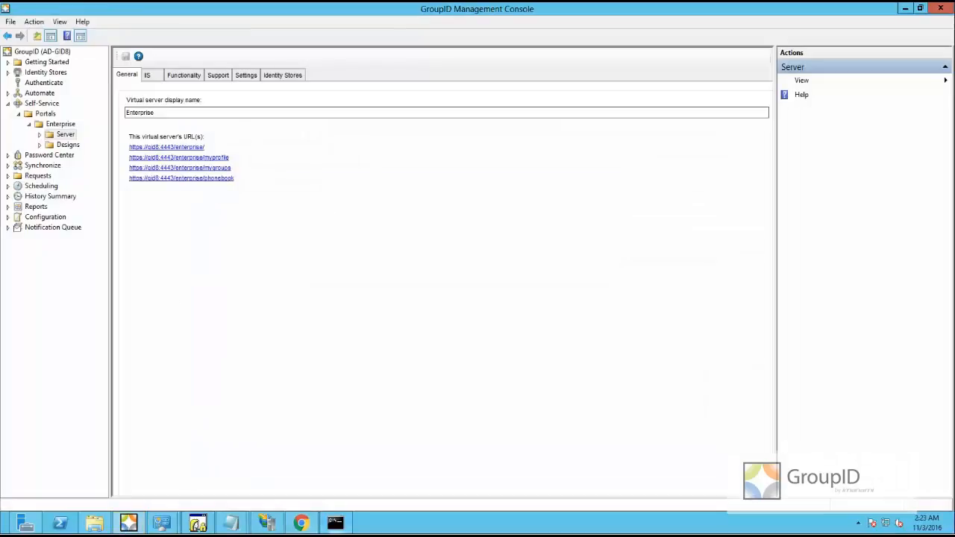
click(335, 522)
click(336, 523)
click(185, 148)
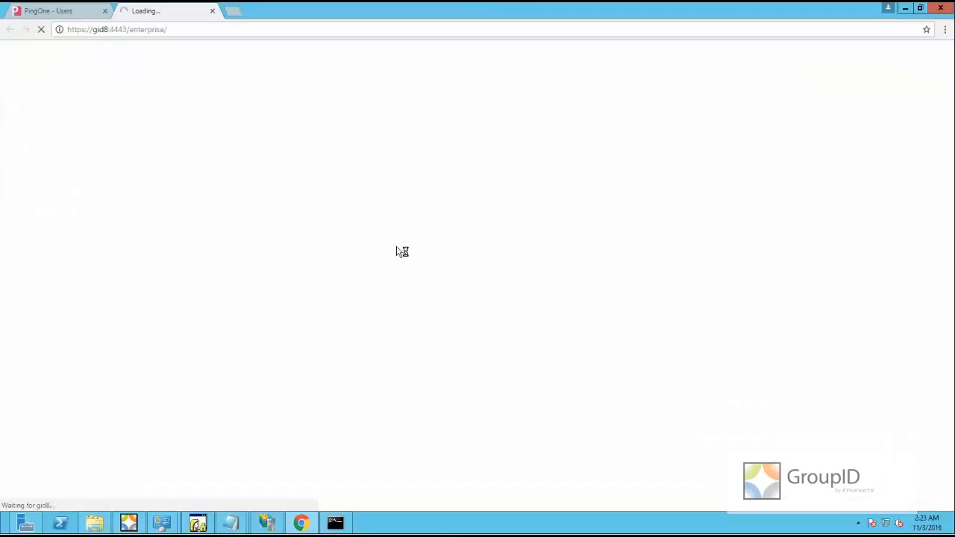